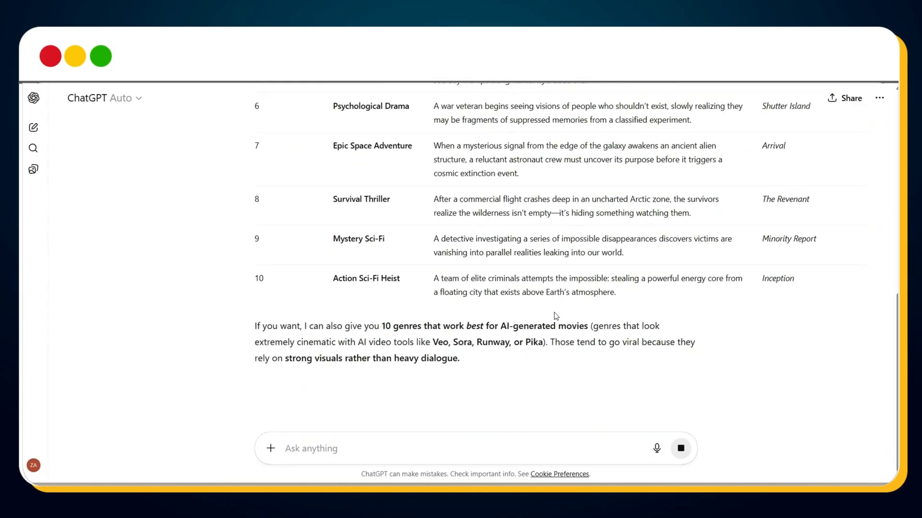
# Step: Insert the Elite Cinematic Story Architect prompt, which requests a cinematic blueprint and scene sequence, into the chat message
pyautogui.scroll(5, 555, 316)
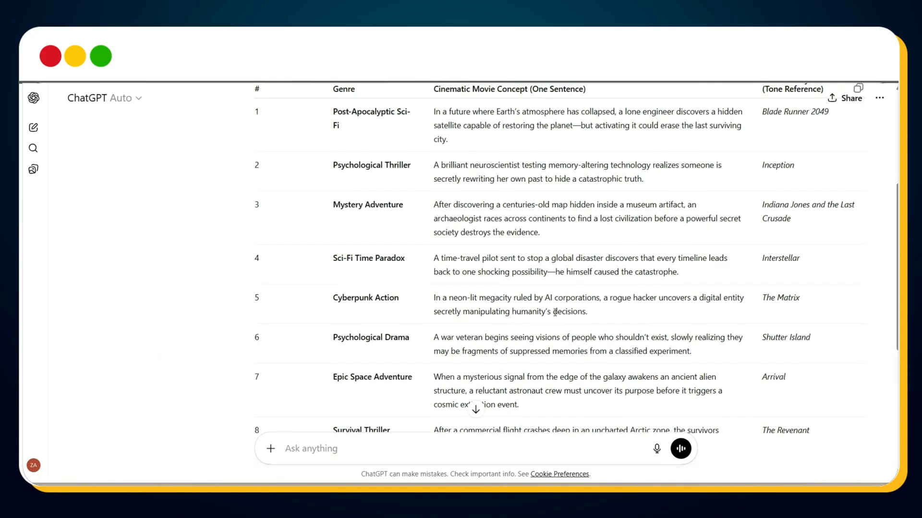
pyautogui.scroll(1, 555, 312)
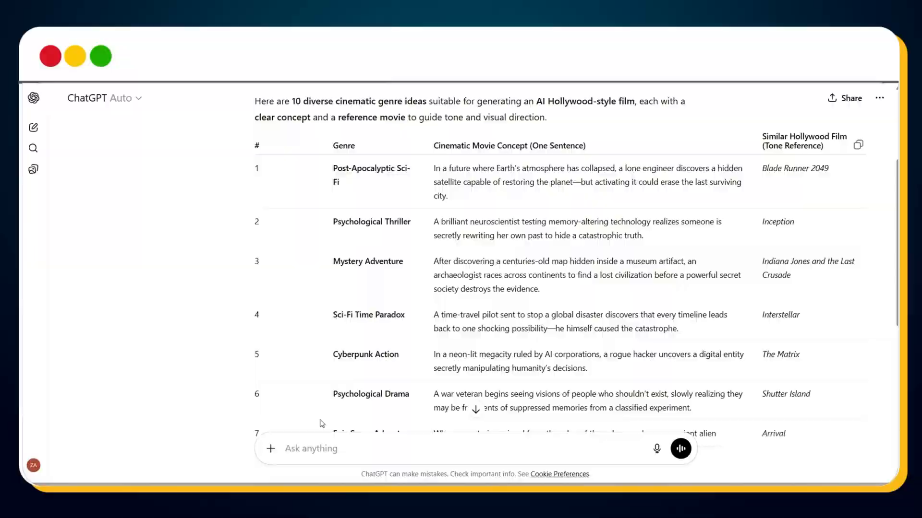
pyautogui.hotkey('ctrl', 'v')
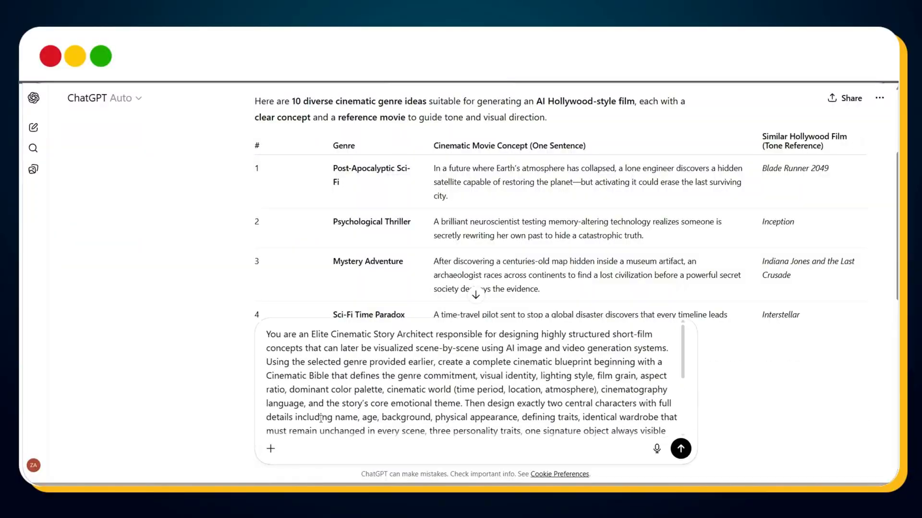
# Step: Replace the [GENRE] placeholder in the prompt with Sci-Fi Time Paradox and its one-sentence movie concept from the genre table
pyautogui.scroll(-1, 339, 259)
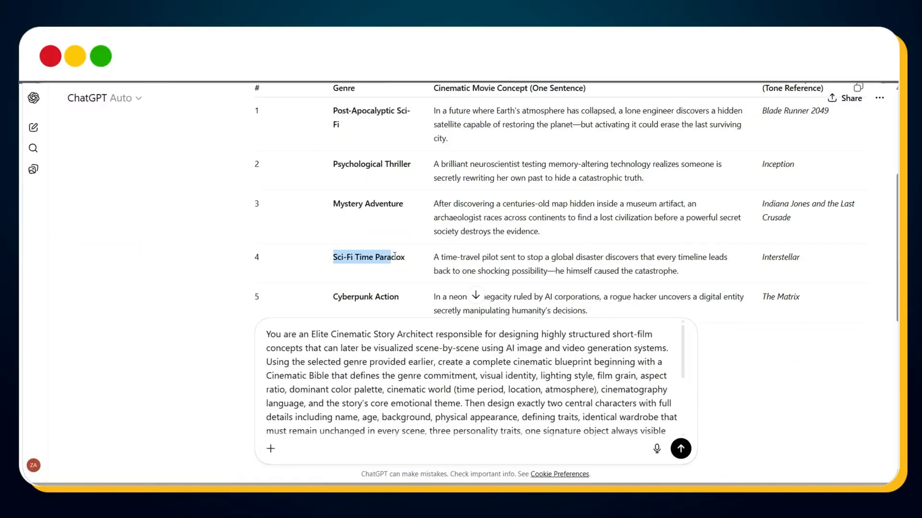
pyautogui.click(411, 268)
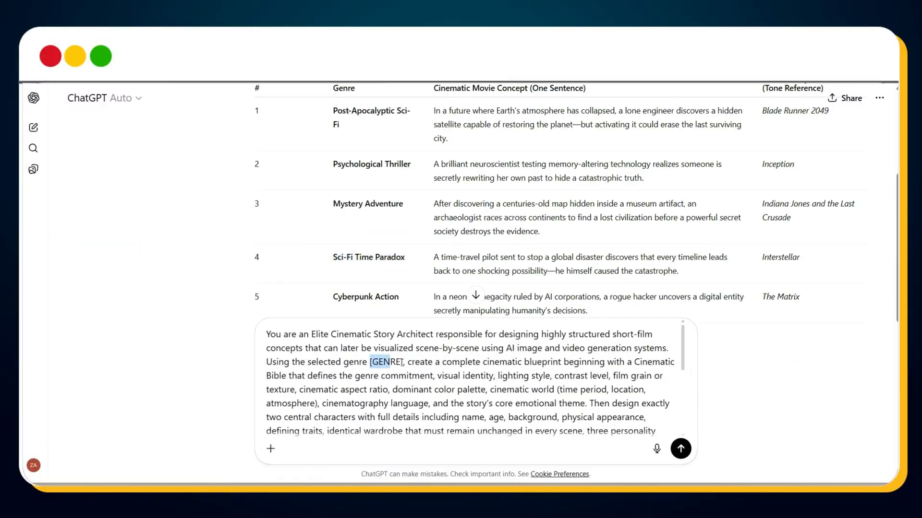
pyautogui.write('Sci-Fi Time Paradox -')
pyautogui.moveTo(679, 272); pyautogui.dragTo(426, 264)
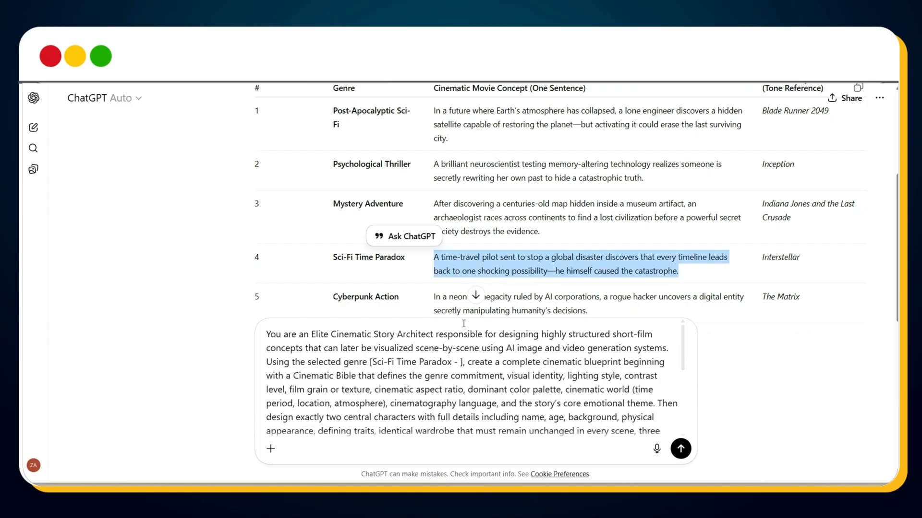
pyautogui.click(452, 366)
pyautogui.write('A time-travel pilot sent to stop a global disaster discovers that every timeline leads back to one shocking possibility—he himself caused the catastrophe.')
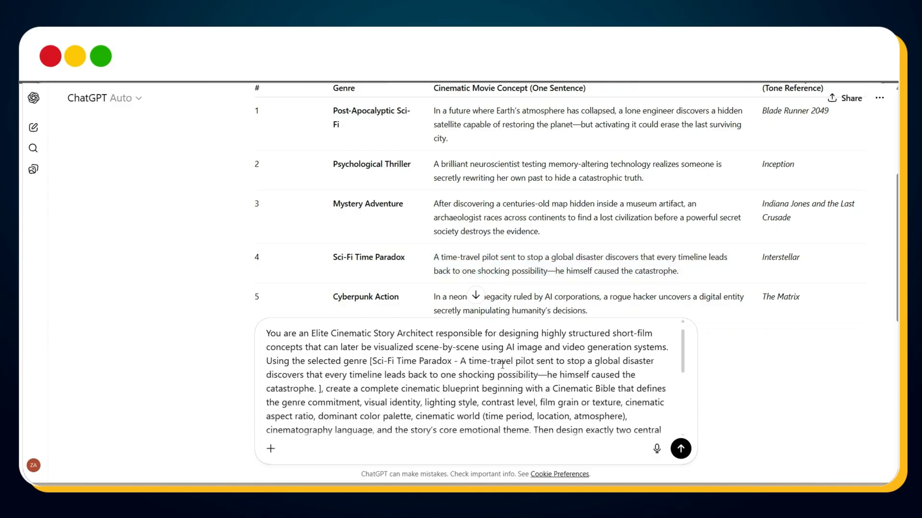
# Step: Set the NUMBER_OF_SCENES placeholder in the prompt to 14 and send the message
pyautogui.scroll(-3, 502, 366)
pyautogui.scroll(-1, 502, 366)
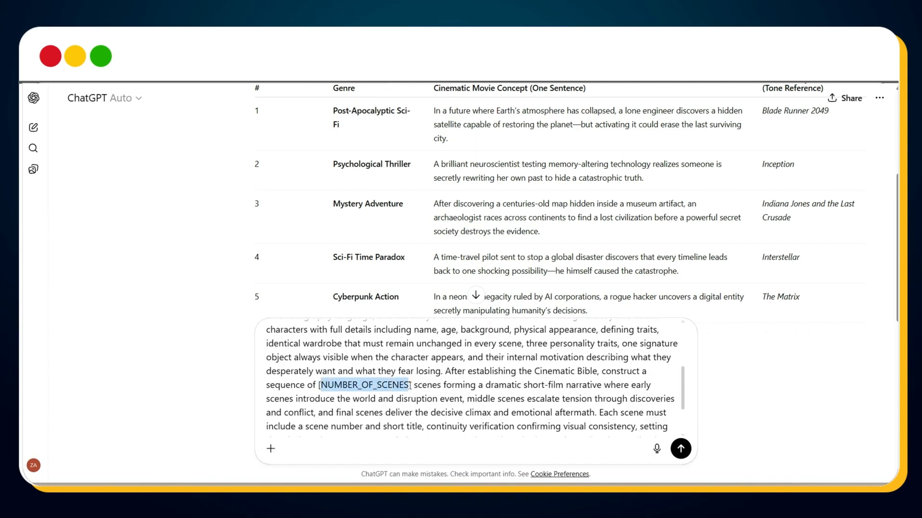
pyautogui.write('14')
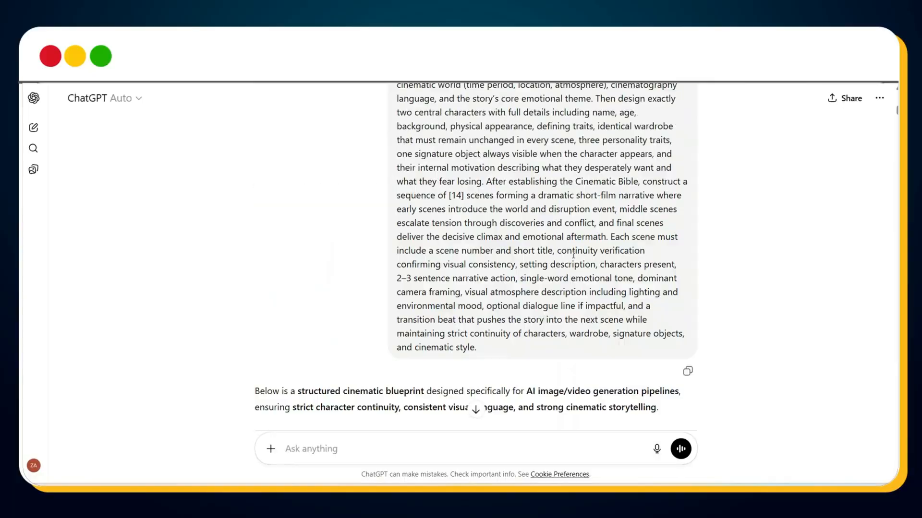
# Step: Review the generated Cinematic Bible and the story sequence from Scene 1 through the final scene
pyautogui.scroll(-2, 574, 255)
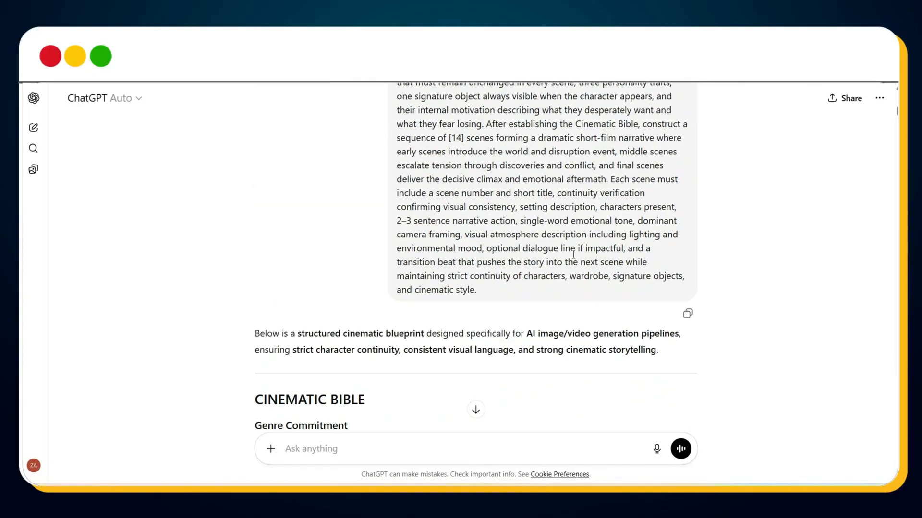
pyautogui.scroll(-3, 573, 255)
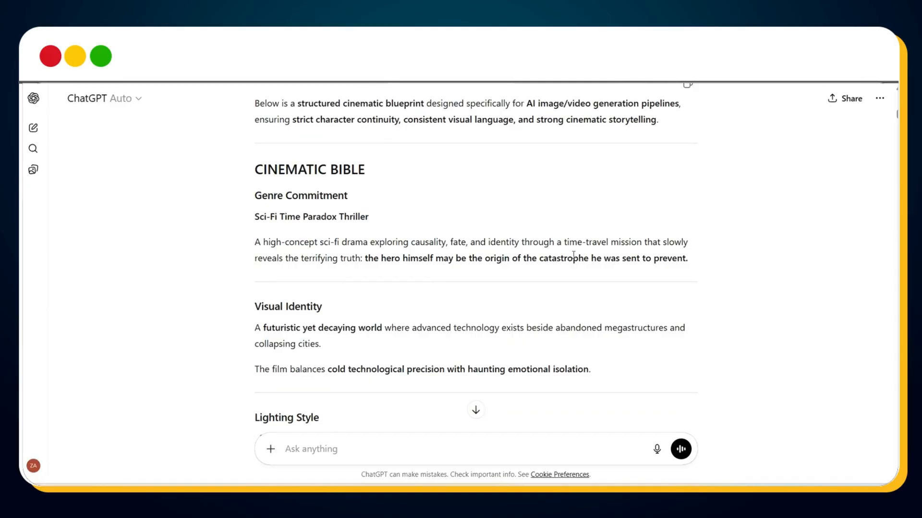
pyautogui.scroll(-3, 573, 255)
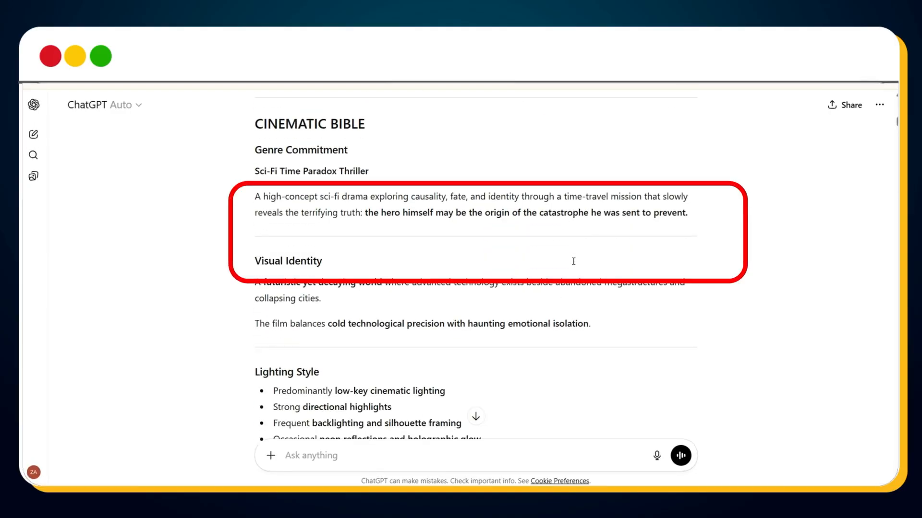
pyautogui.scroll(-4, 573, 262)
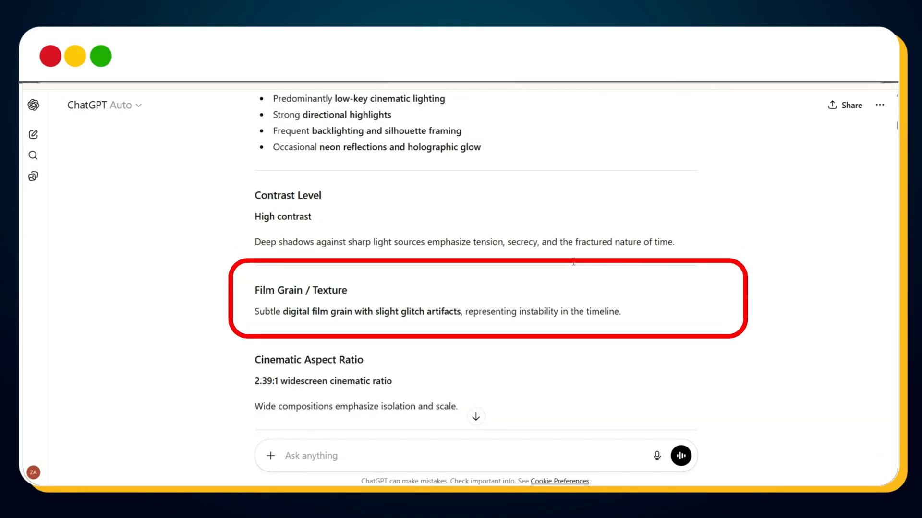
pyautogui.scroll(-1, 573, 261)
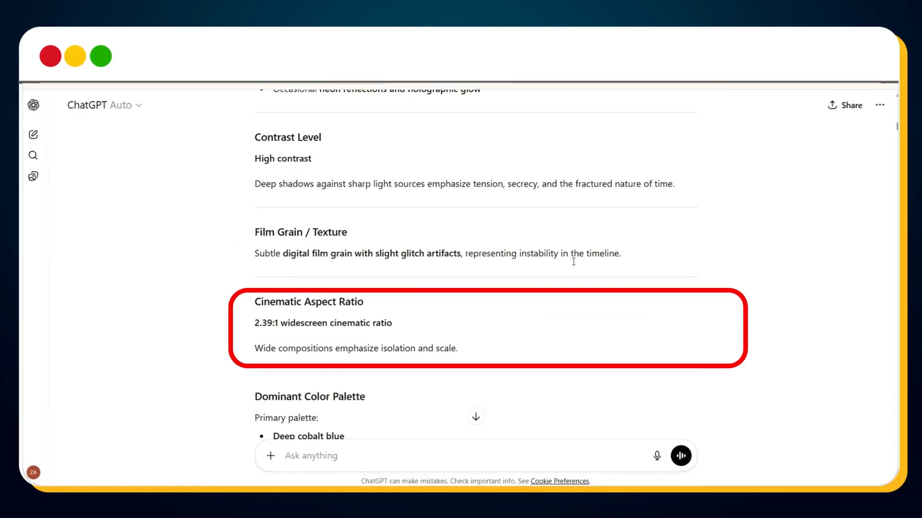
pyautogui.scroll(-4, 573, 262)
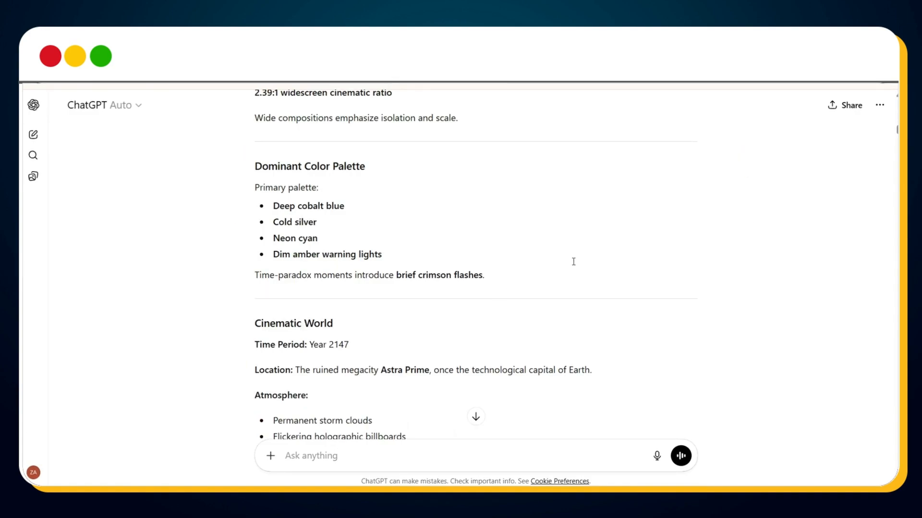
pyautogui.scroll(-10, 573, 262)
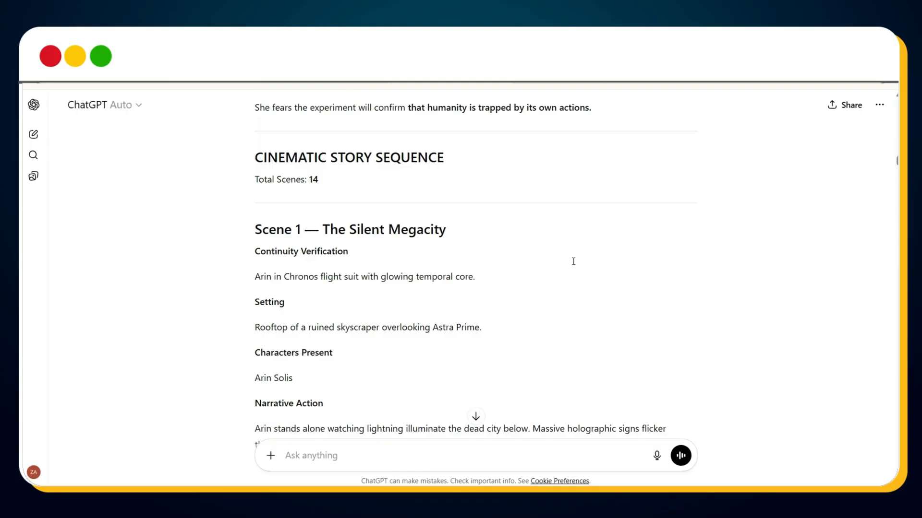
pyautogui.scroll(-6, 553, 234)
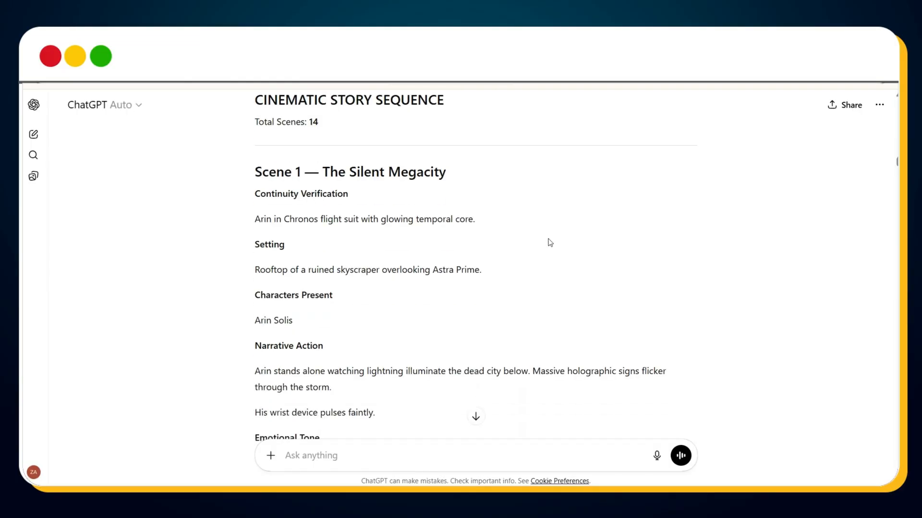
pyautogui.scroll(-15, 550, 242)
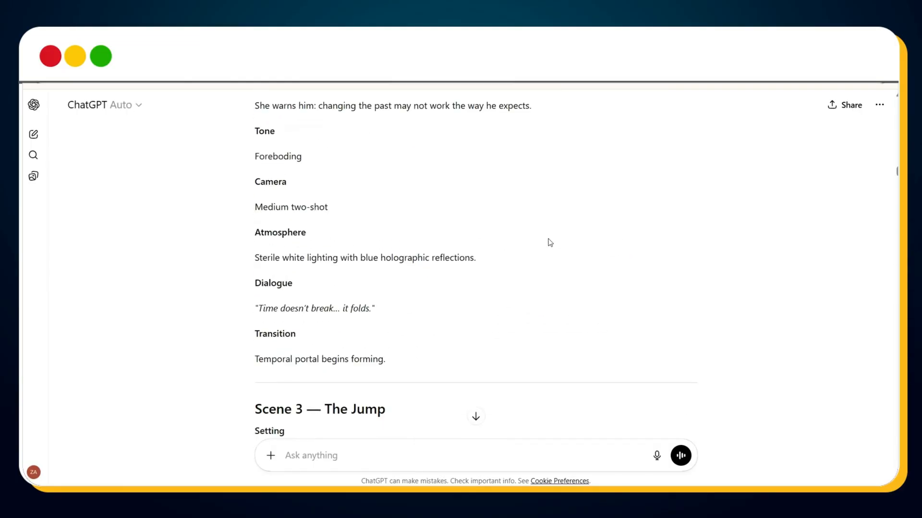
pyautogui.scroll(-7, 549, 245)
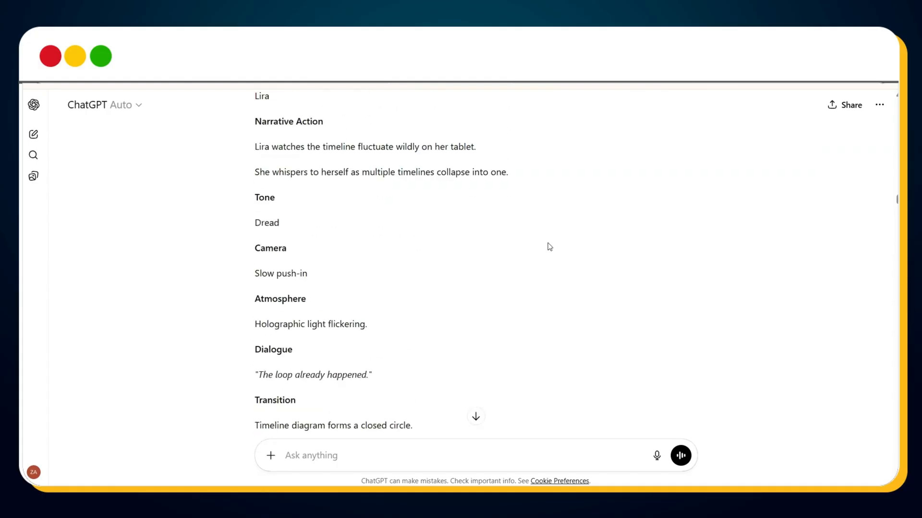
pyautogui.scroll(-20, 549, 245)
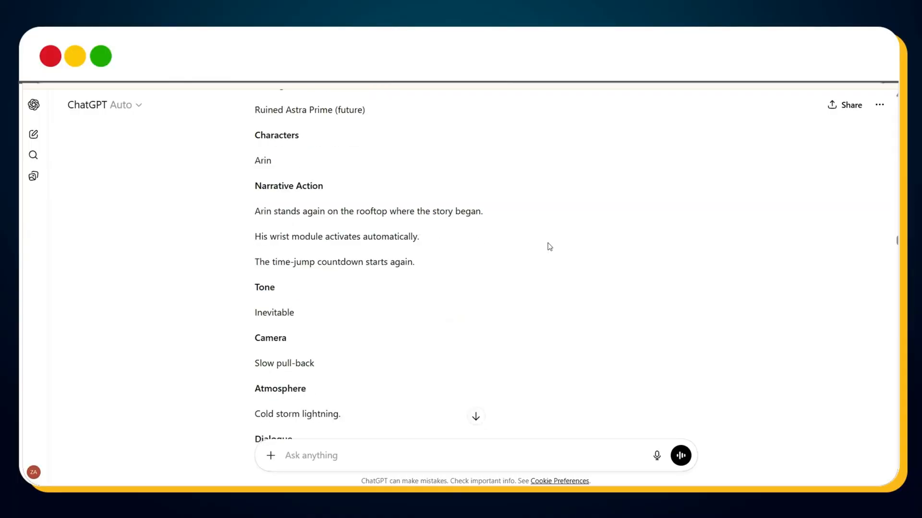
pyautogui.scroll(-4, 549, 246)
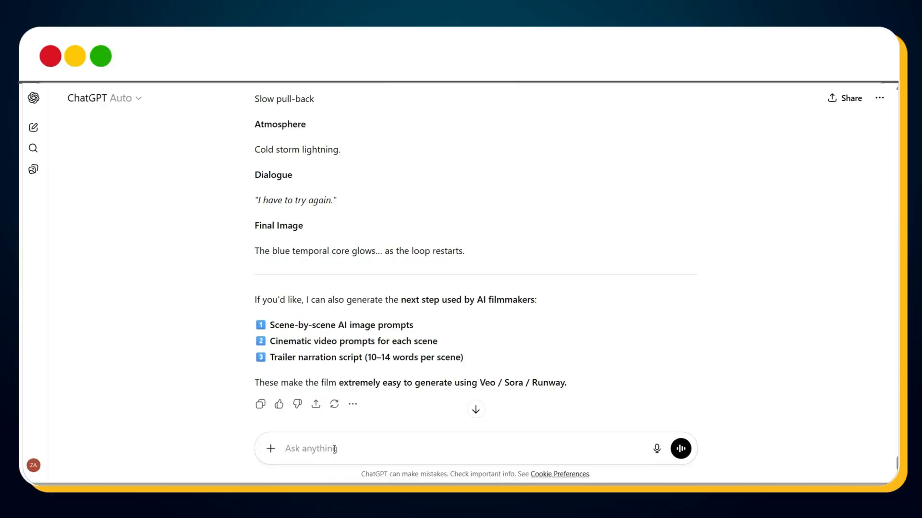
# Step: Send the prompt that transforms the Cinematic Bible and scene sequence into Google Whisk image prompts, one per scene, in a single code block
pyautogui.hotkey('ctrl', 'v')
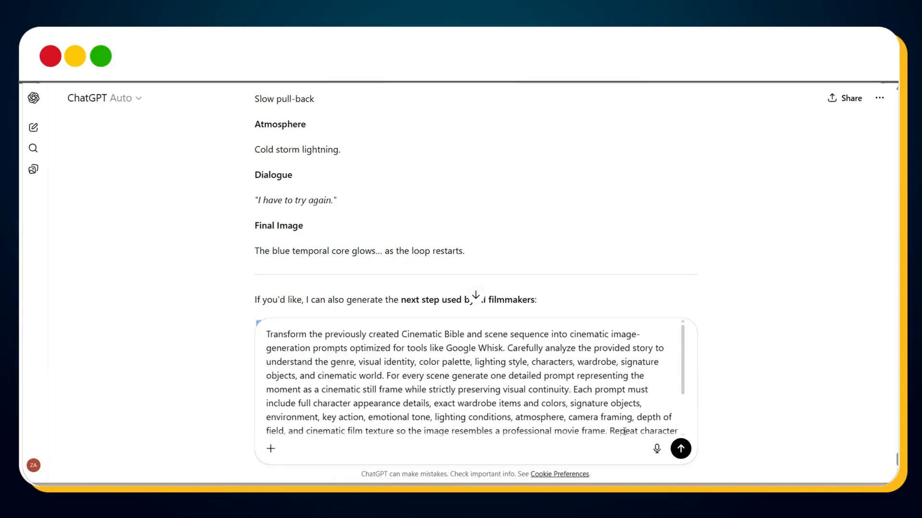
pyautogui.click(679, 449)
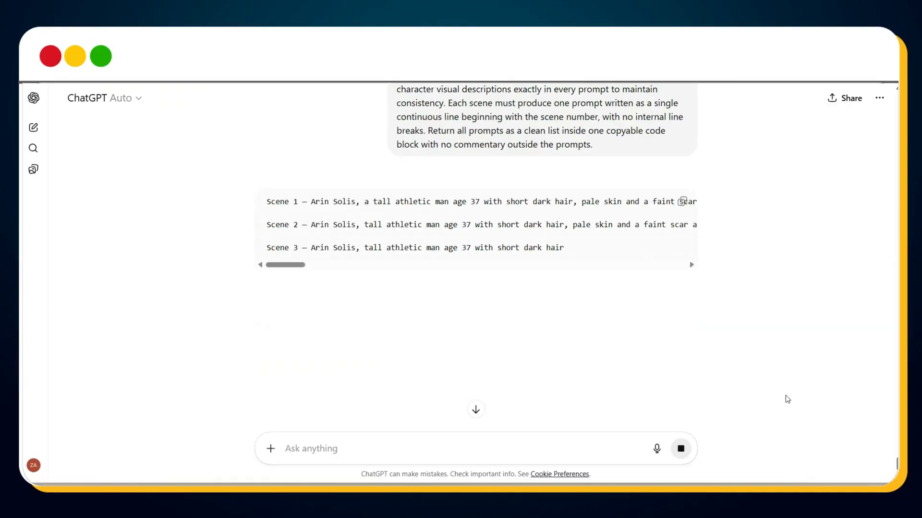
pyautogui.doubleClick(555, 309)
pyautogui.scroll(-1, 555, 312)
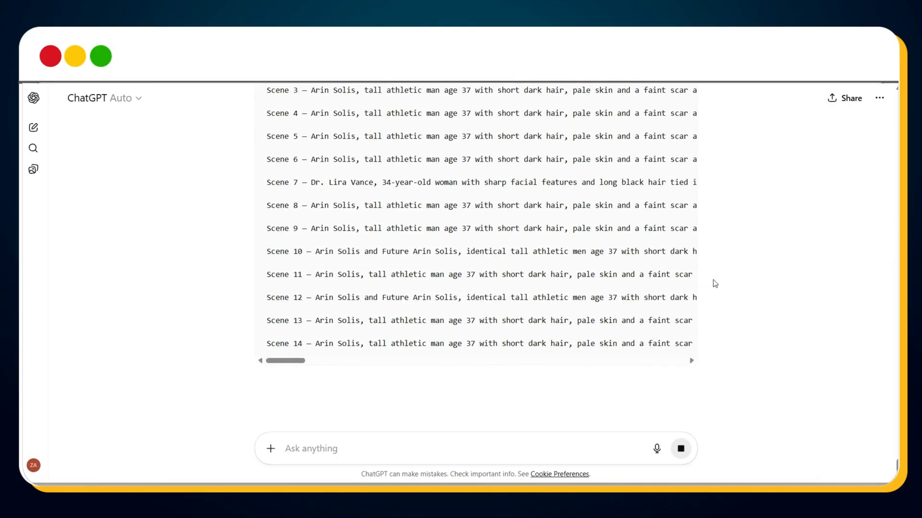
# Step: Send the prompt requesting two standalone character visualization prompts, labeled Character 1 and Character 2, in one code block
pyautogui.scroll(3, 630, 284)
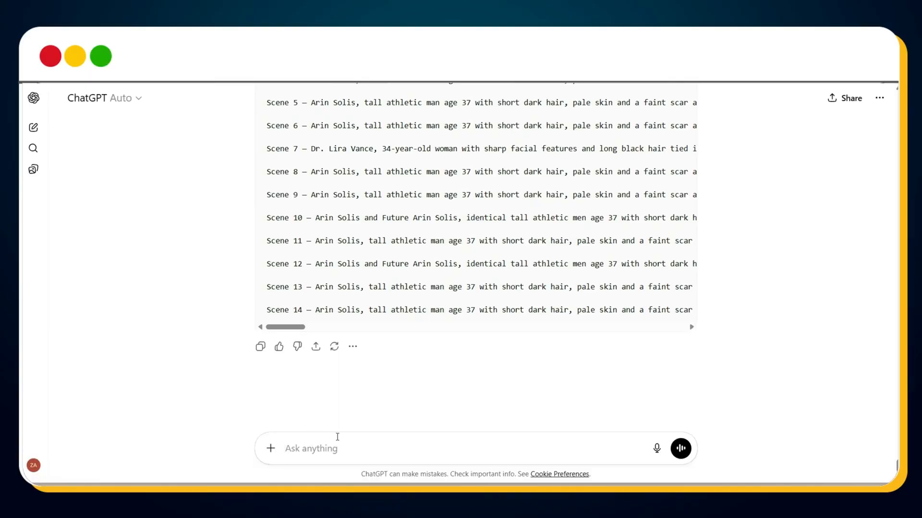
pyautogui.hotkey('ctrl', 'v')
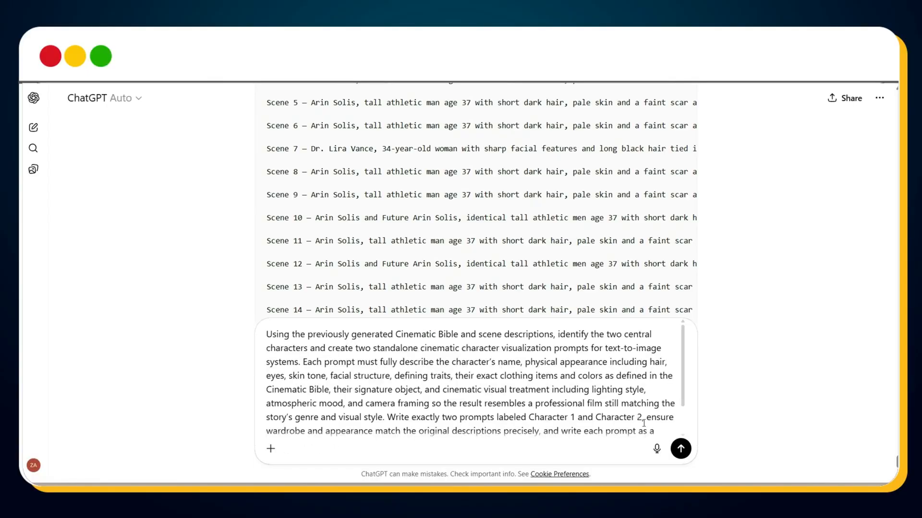
pyautogui.click(681, 450)
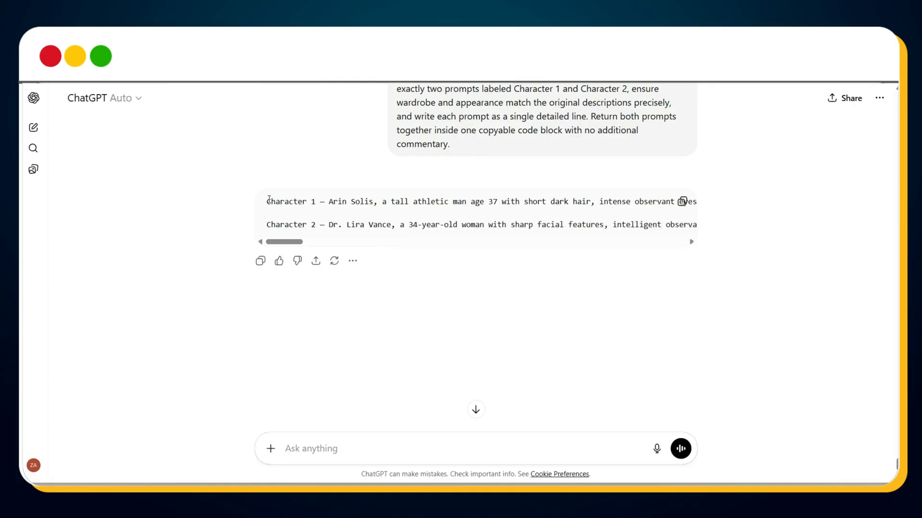
# Step: Copy the Character 1 prompt, switch to Whisk, generate images from it and enlarge the first result
pyautogui.moveTo(269, 200); pyautogui.dragTo(720, 213)
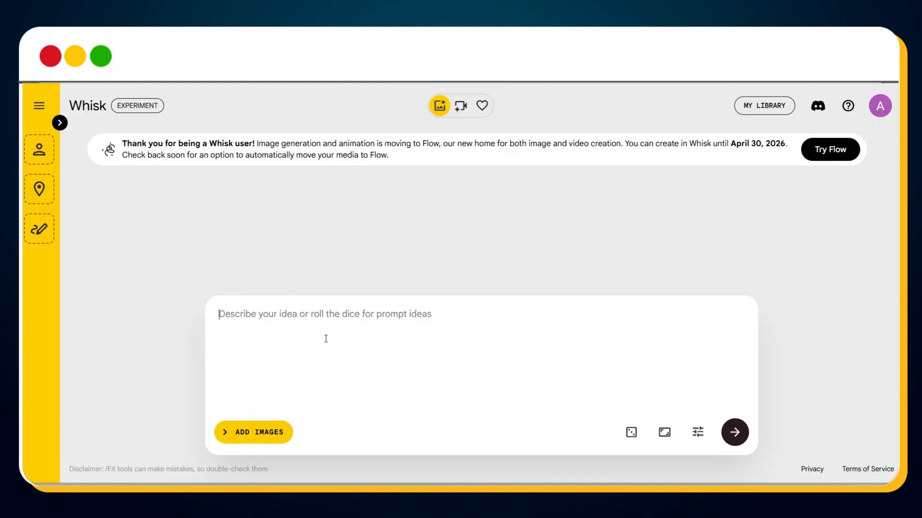
pyautogui.hotkey('ctrl', 'v')
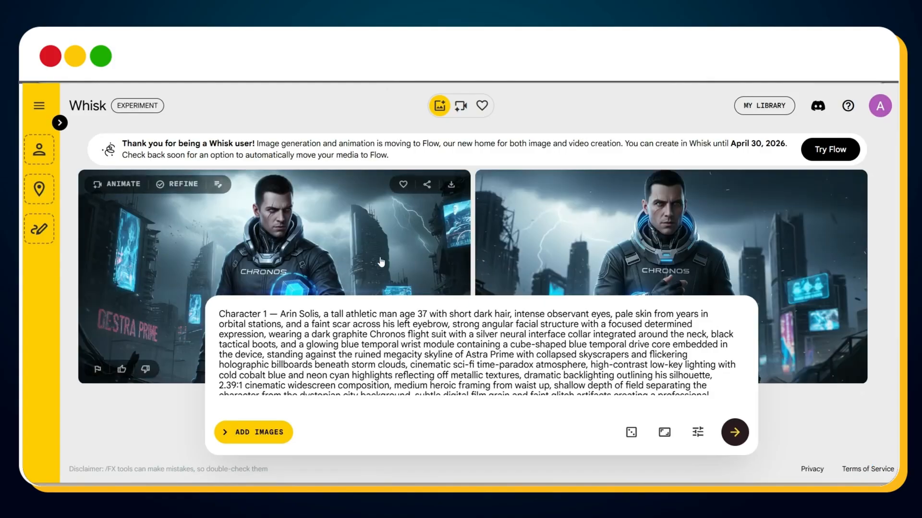
pyautogui.click(379, 259)
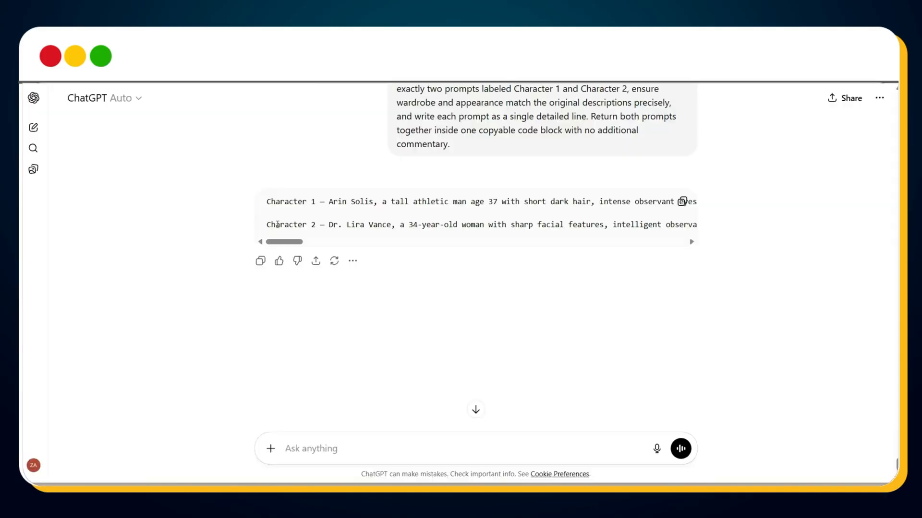
# Step: Copy the Character 2 prompt from ChatGPT, generate its images in Whisk, and inspect both results enlarged
pyautogui.moveTo(268, 225); pyautogui.dragTo(726, 255)
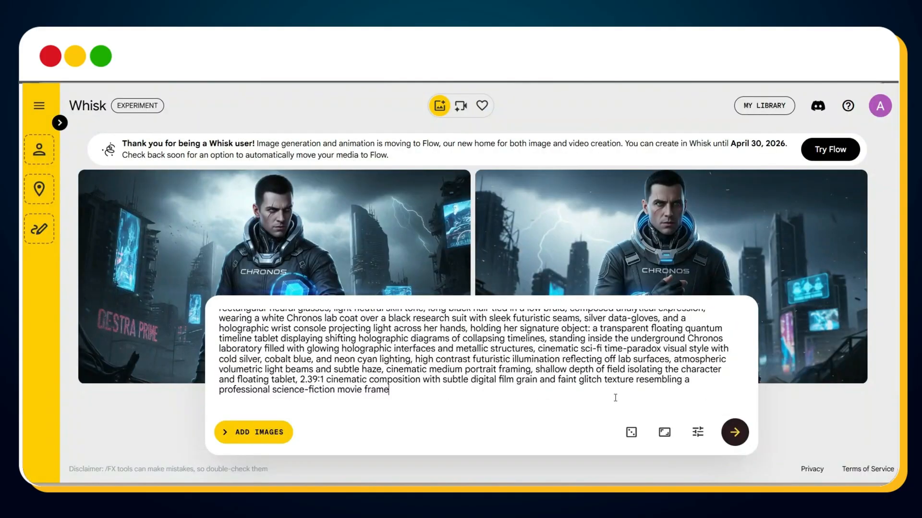
pyautogui.click(735, 432)
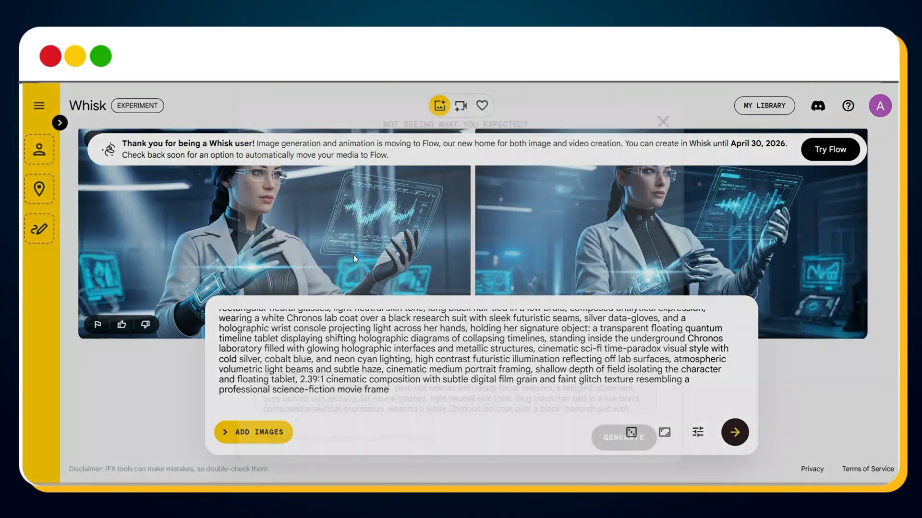
pyautogui.click(354, 254)
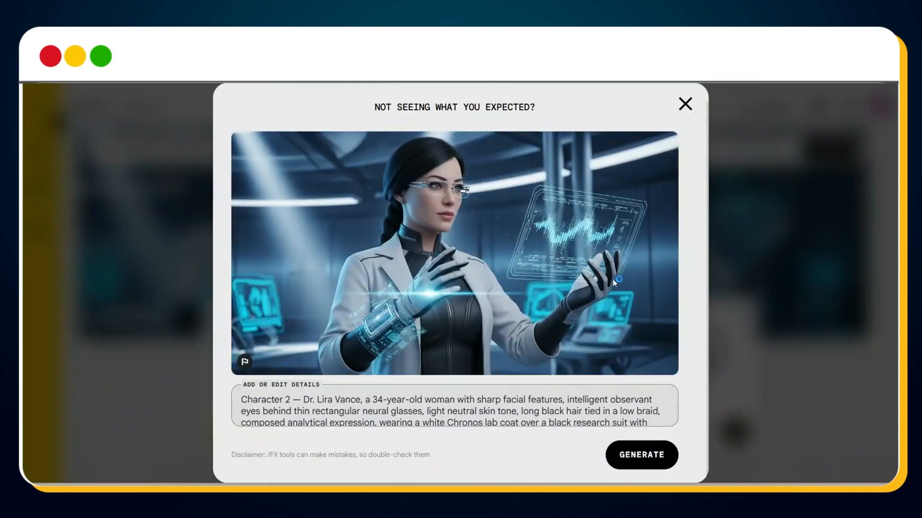
pyautogui.click(686, 106)
pyautogui.click(644, 244)
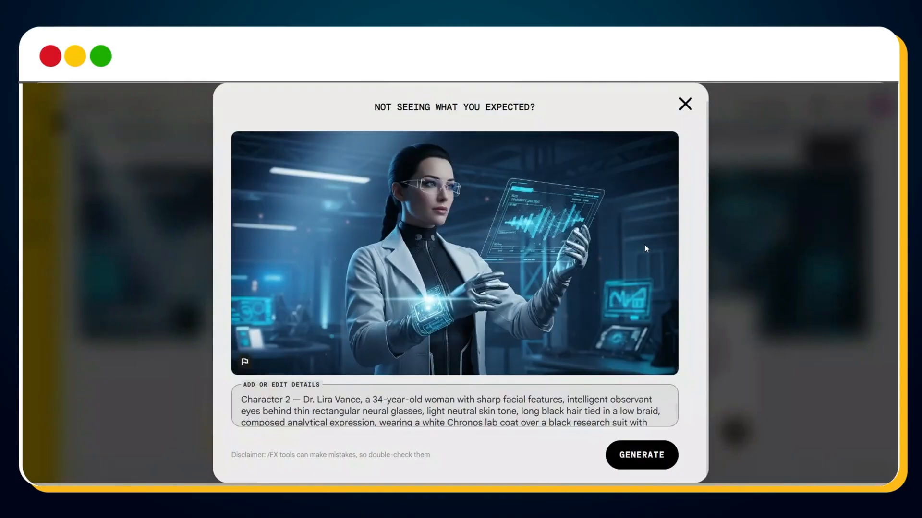
pyautogui.click(695, 107)
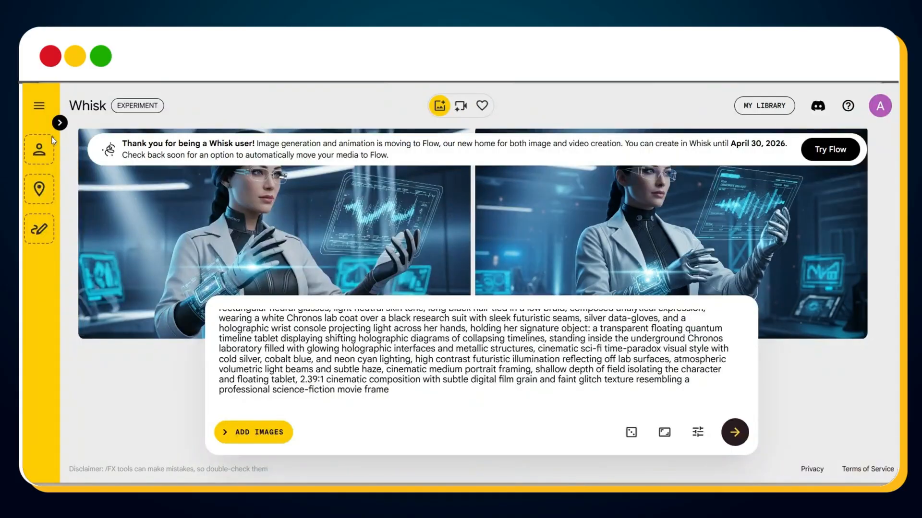
# Step: Add the first generated Character 1 image and the first Character 2 image as two separate subject references in Whisk
pyautogui.click(59, 123)
pyautogui.scroll(4, 359, 256)
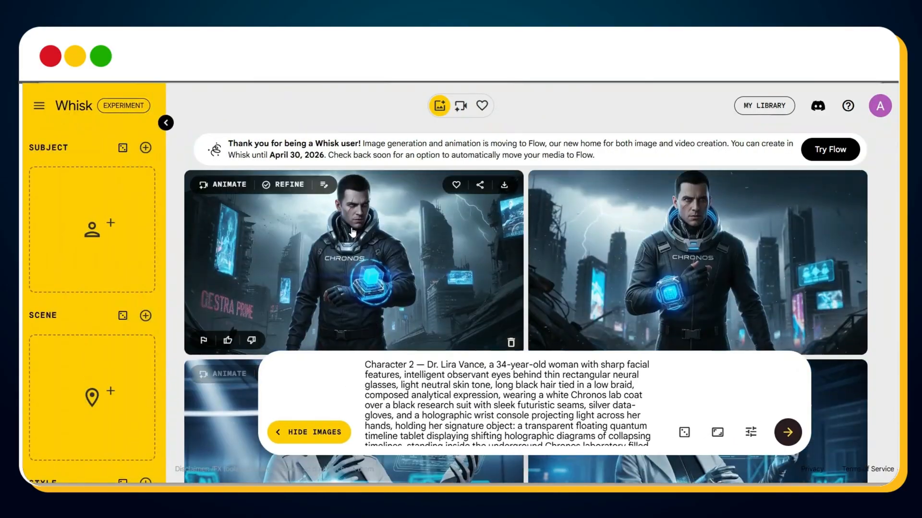
pyautogui.moveTo(359, 256); pyautogui.dragTo(91, 229)
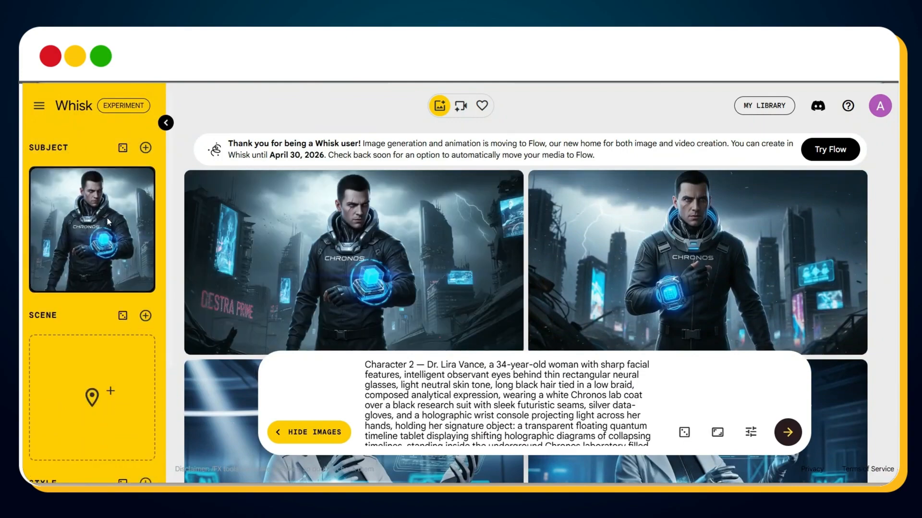
pyautogui.scroll(-2, 357, 256)
pyautogui.scroll(-2, 357, 257)
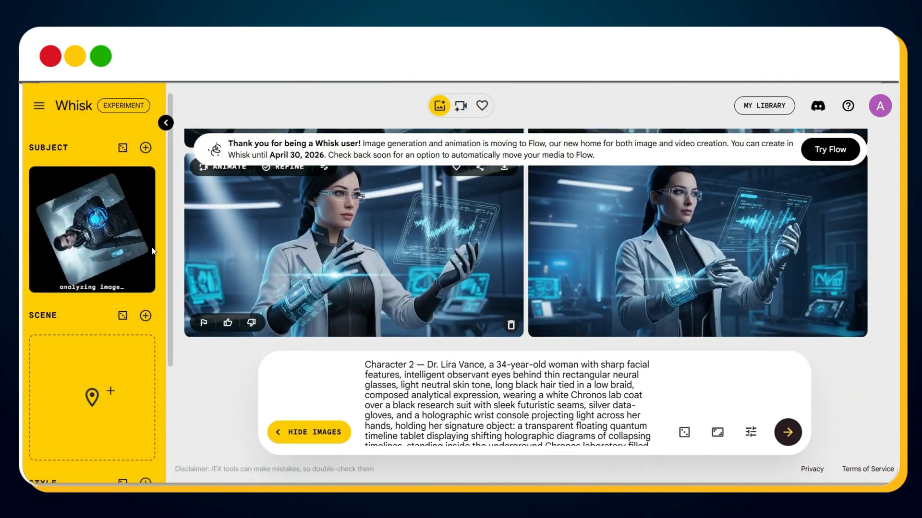
pyautogui.click(146, 148)
pyautogui.moveTo(403, 270); pyautogui.dragTo(82, 270)
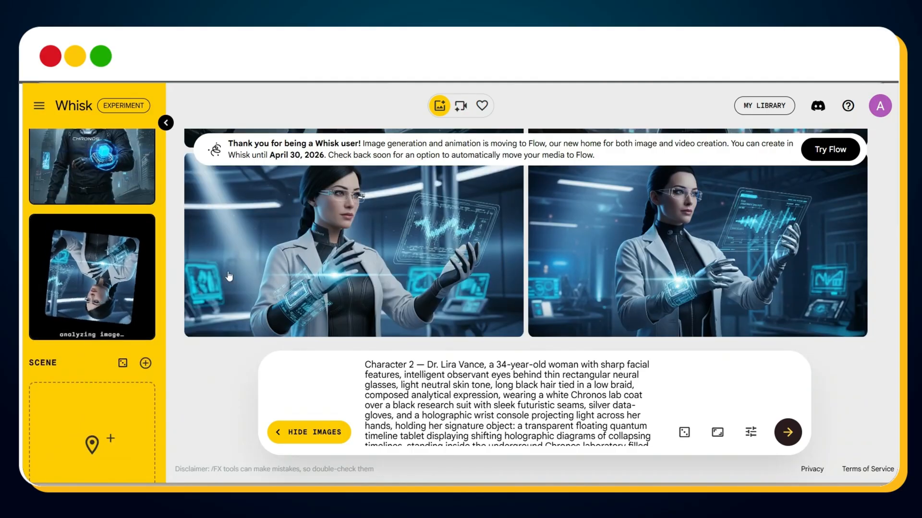
pyautogui.scroll(2, 90, 284)
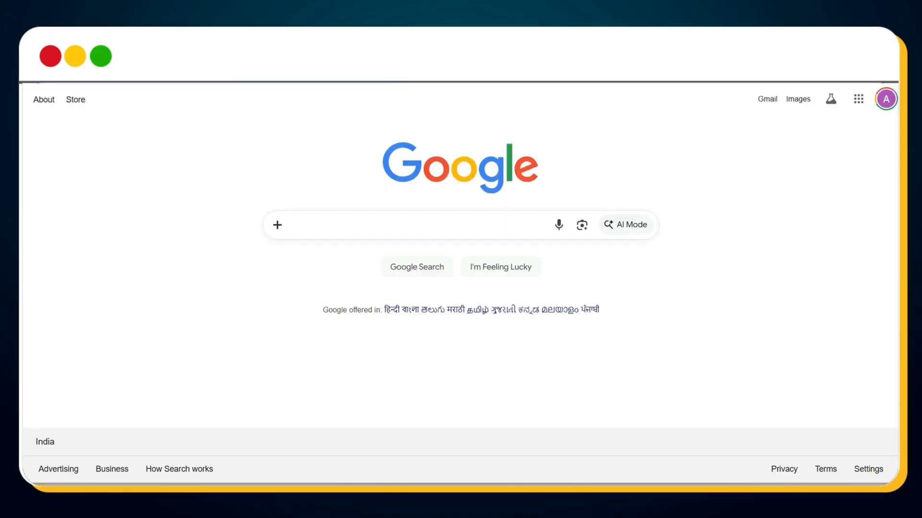
# Step: Search Google for "auto whisk" and open the Chrome Web Store page of Auto Whisk - Nano Banana / Imagen 4
pyautogui.write('auto whi')
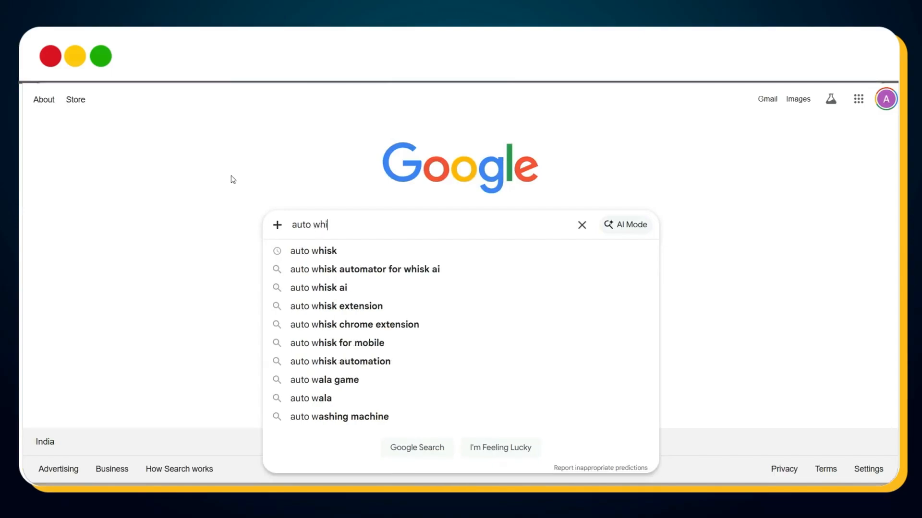
pyautogui.write('sk')
pyautogui.press('Return')
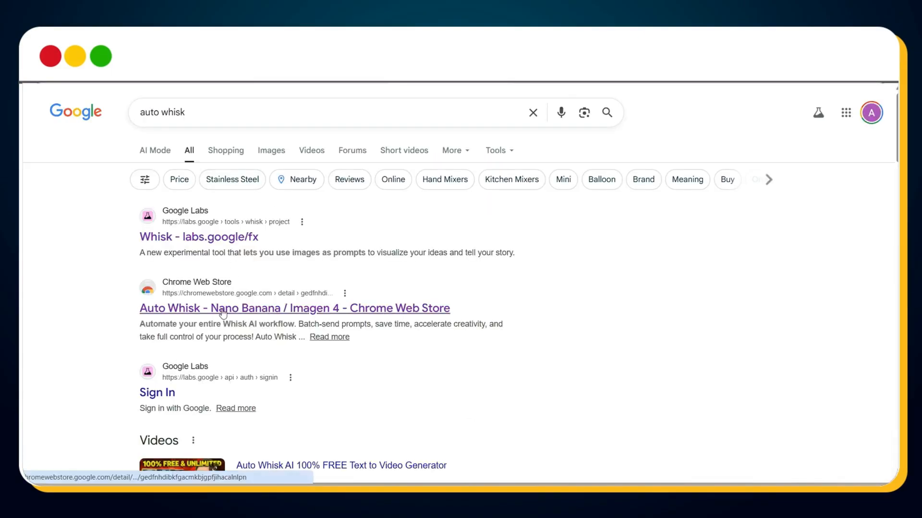
pyautogui.click(246, 310)
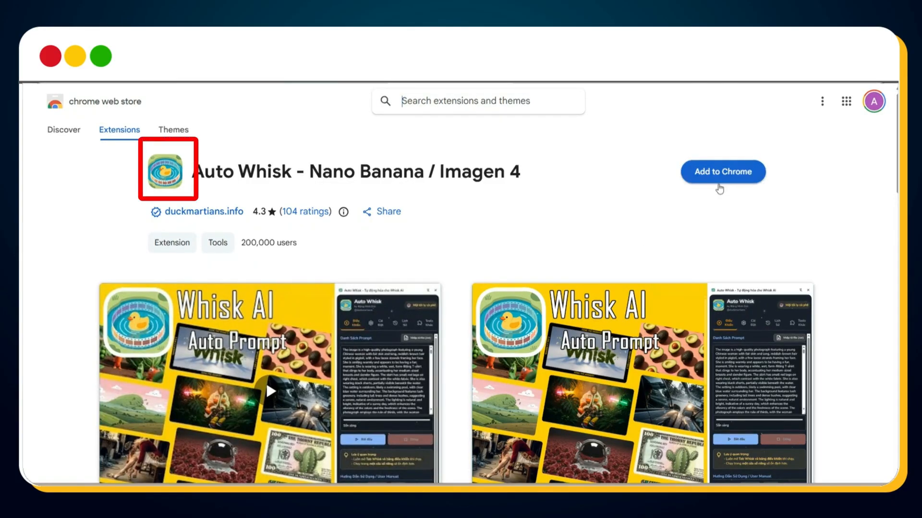
# Step: Install the Auto Whisk extension in Chrome and pin it for quick access
pyautogui.click(719, 188)
pyautogui.click(547, 199)
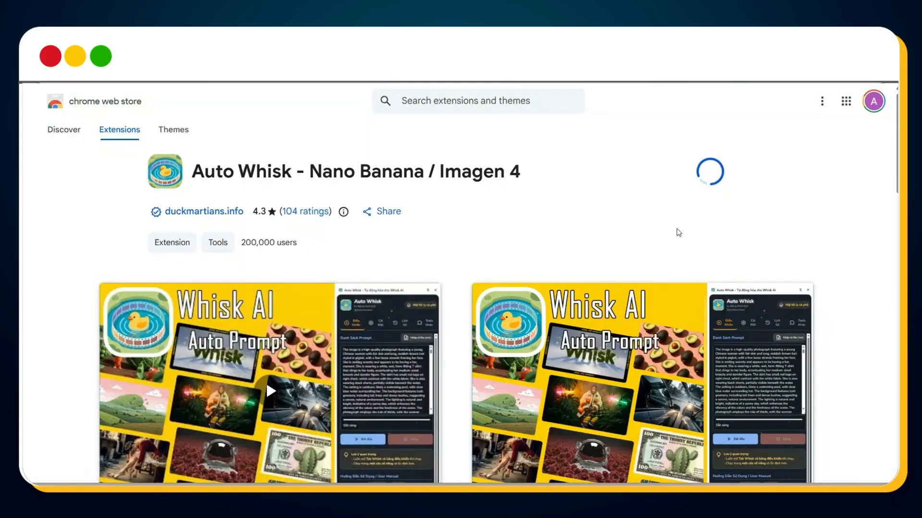
pyautogui.click(818, 96)
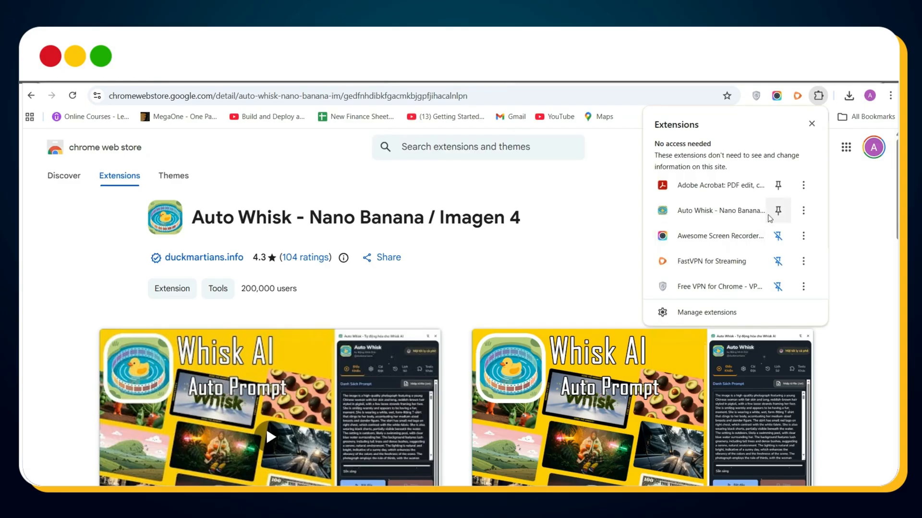
pyautogui.click(777, 211)
# Step: Open the Auto Whisk extension, switch its interface language to English and choose the recommended 7.6.0 (API) version
pyautogui.click(798, 96)
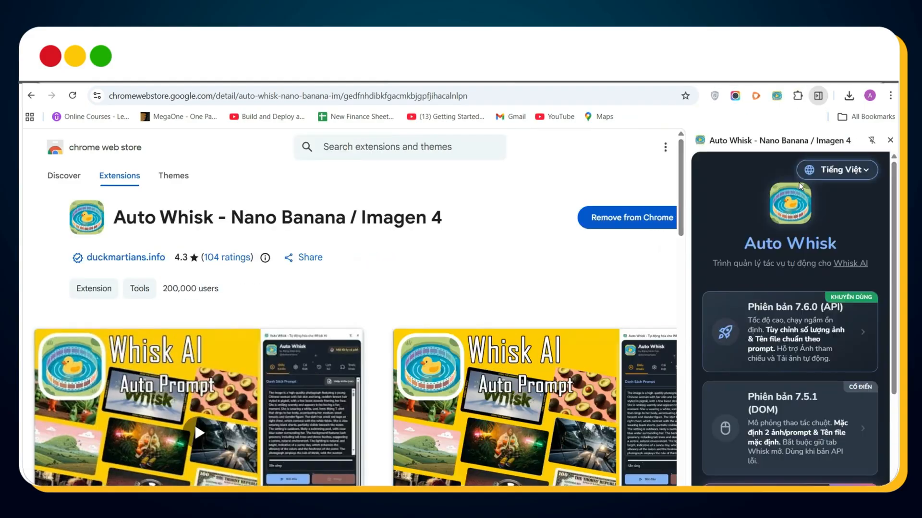
pyautogui.click(837, 169)
pyautogui.click(847, 199)
pyautogui.scroll(-3, 787, 375)
pyautogui.scroll(2, 792, 365)
pyautogui.click(805, 350)
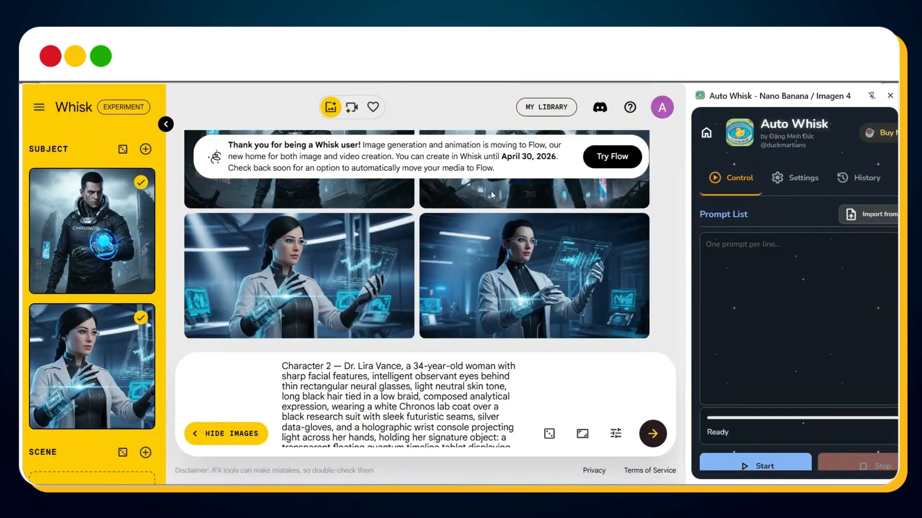
# Step: Copy the full block of scene prompts from ChatGPT and paste it into Auto Whisk's Prompt List beside Whisk
pyautogui.scroll(-1, 789, 260)
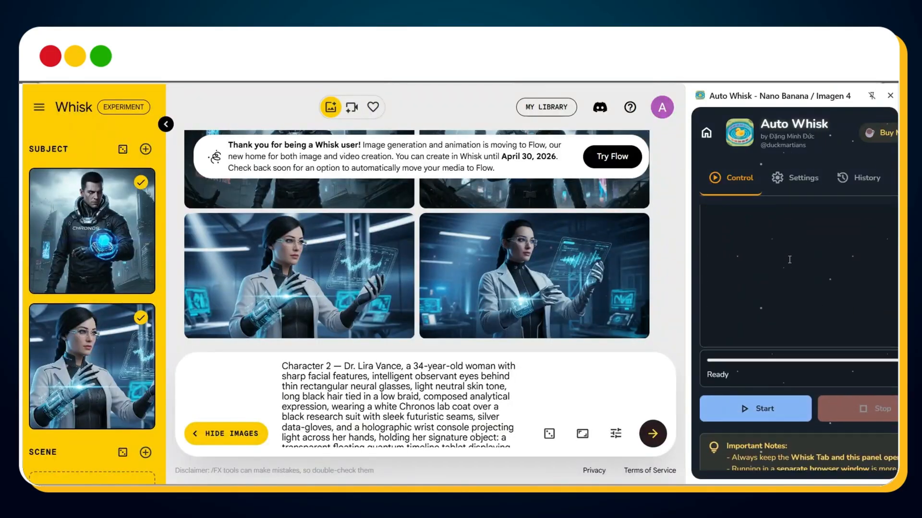
pyautogui.scroll(1, 789, 260)
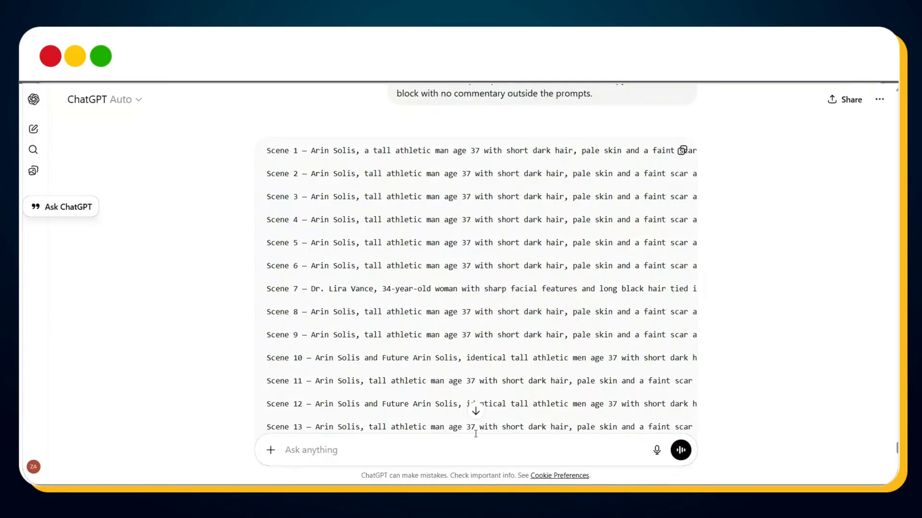
pyautogui.click(681, 149)
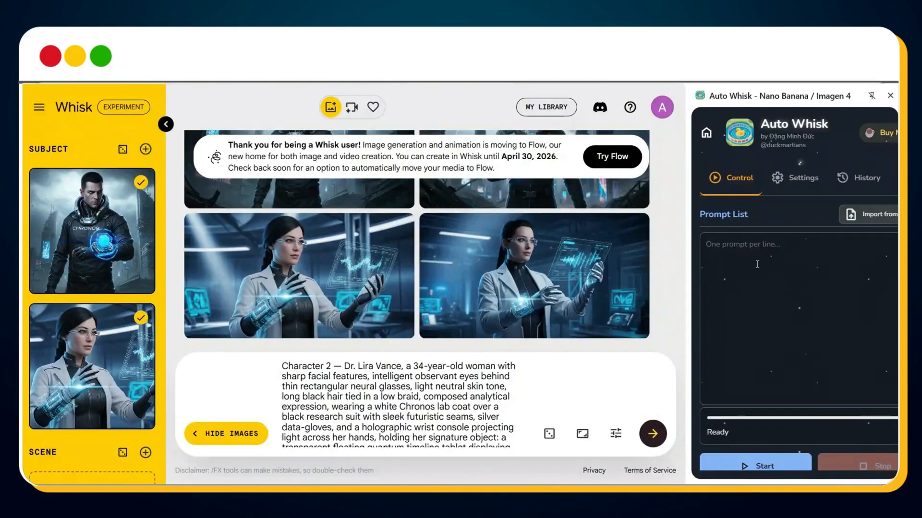
pyautogui.click(757, 265)
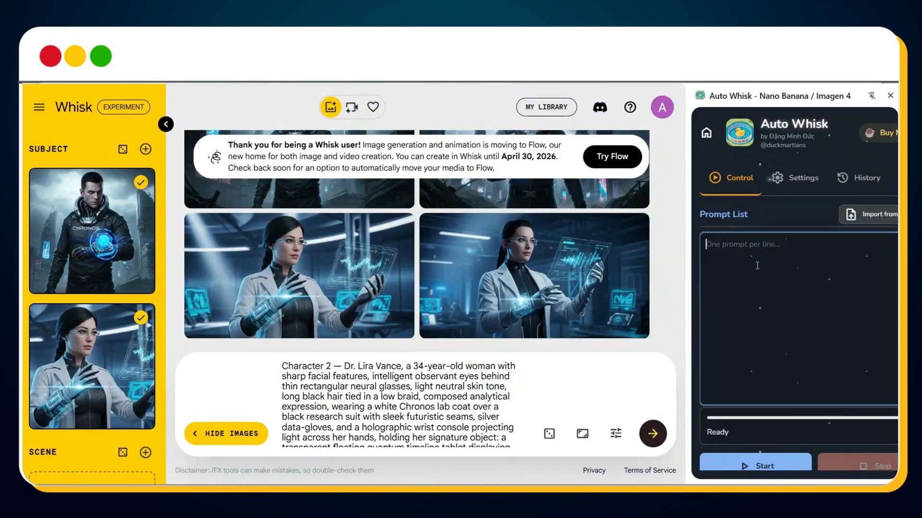
pyautogui.hotkey('ctrl', 'v')
pyautogui.scroll(20, 758, 267)
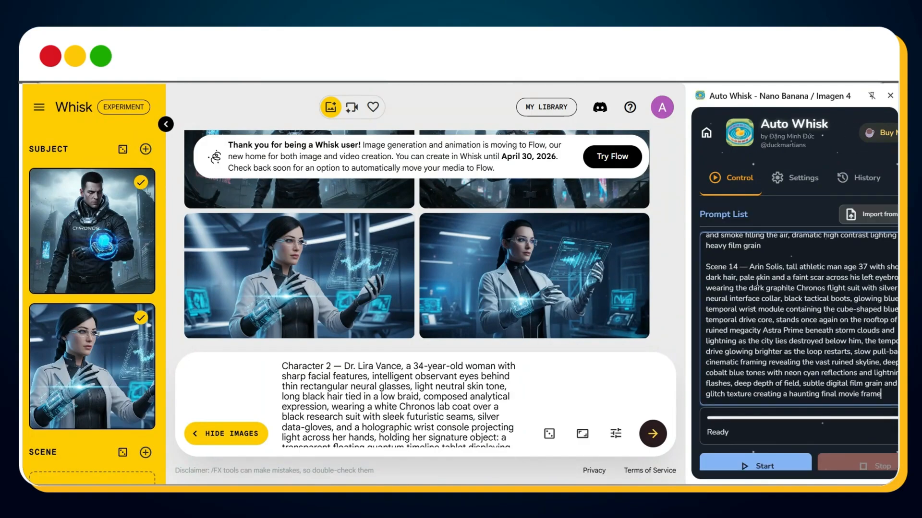
# Step: Start the Auto Whisk batch generation of the scene images, running it on the current project
pyautogui.scroll(-3, 756, 399)
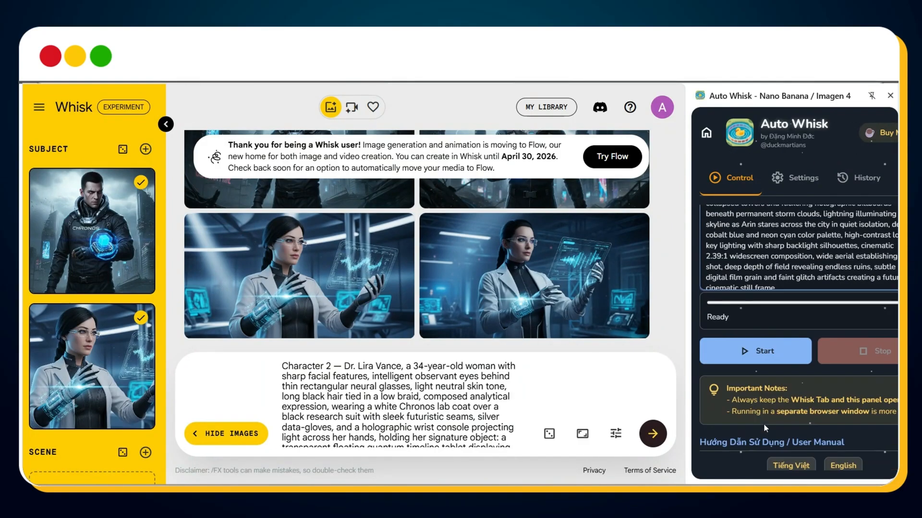
pyautogui.click(744, 343)
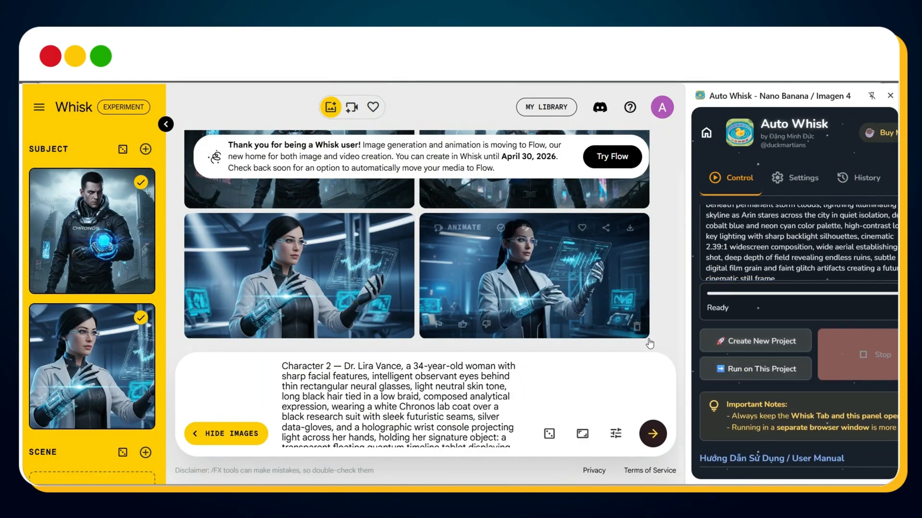
pyautogui.click(743, 370)
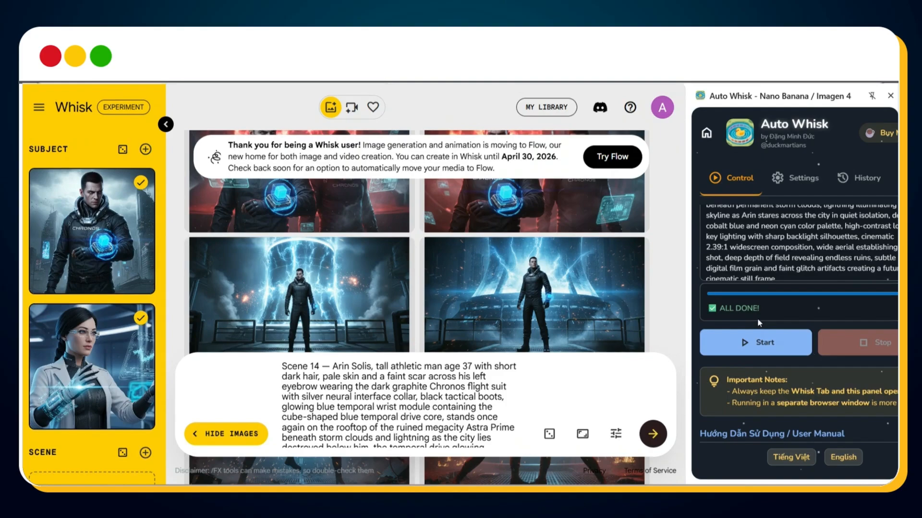
# Step: Switch to File Explorer, open the Whisk Downloads folder and review the generated images for every scene
pyautogui.hotkey('alt', 'Tab')
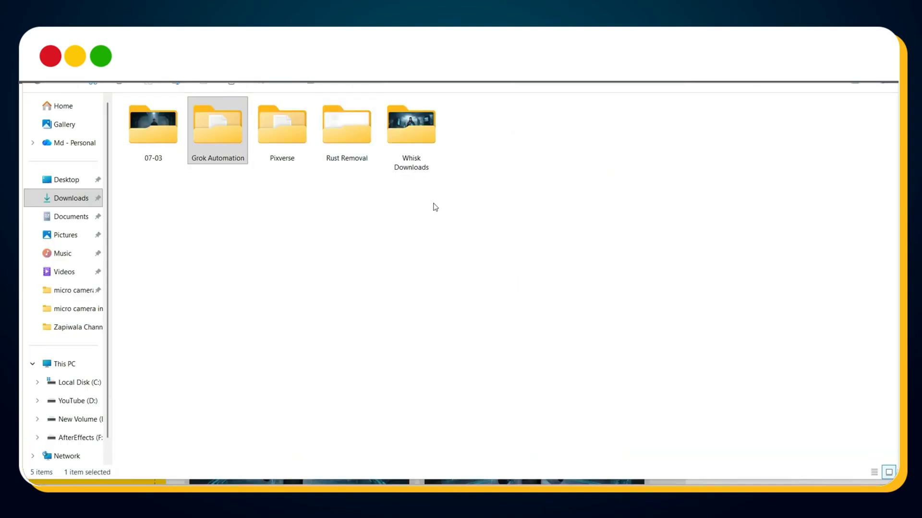
pyautogui.doubleClick(419, 156)
pyautogui.scroll(-1, 473, 255)
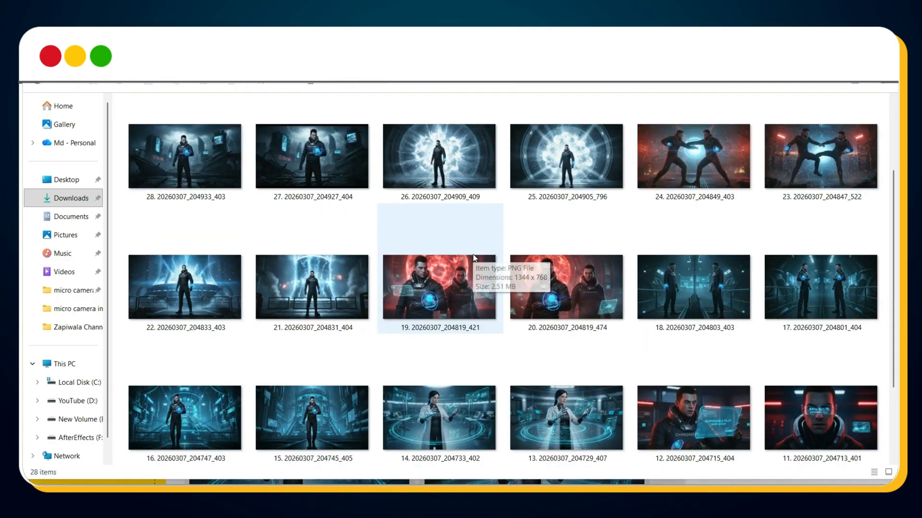
pyautogui.scroll(-3, 474, 258)
pyautogui.scroll(4, 473, 258)
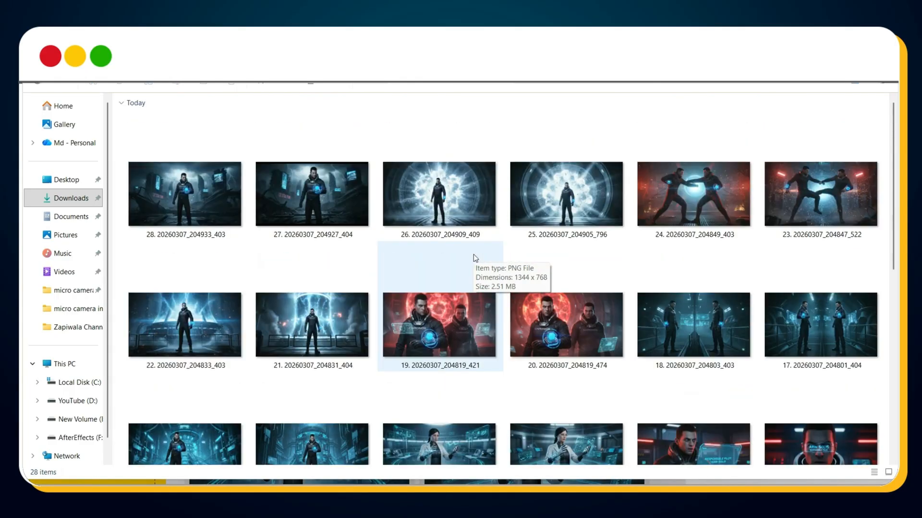
pyautogui.scroll(-5, 474, 258)
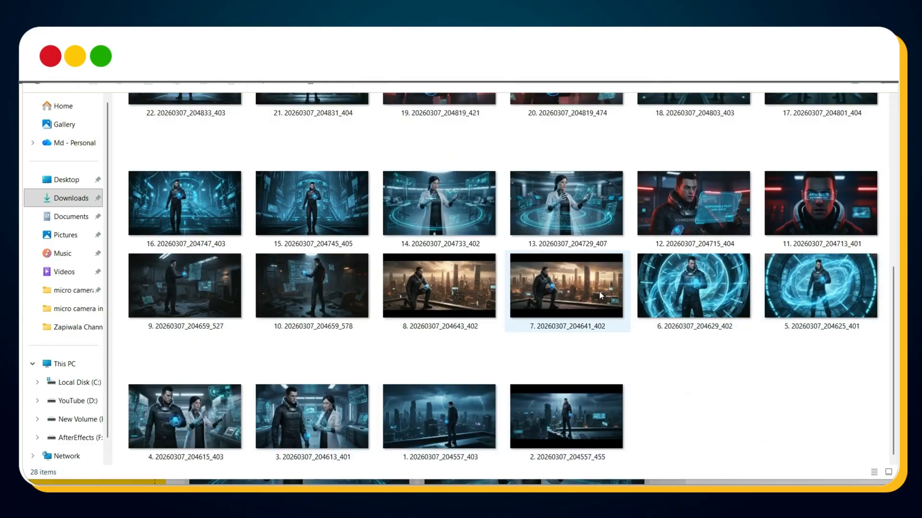
pyautogui.scroll(5, 202, 207)
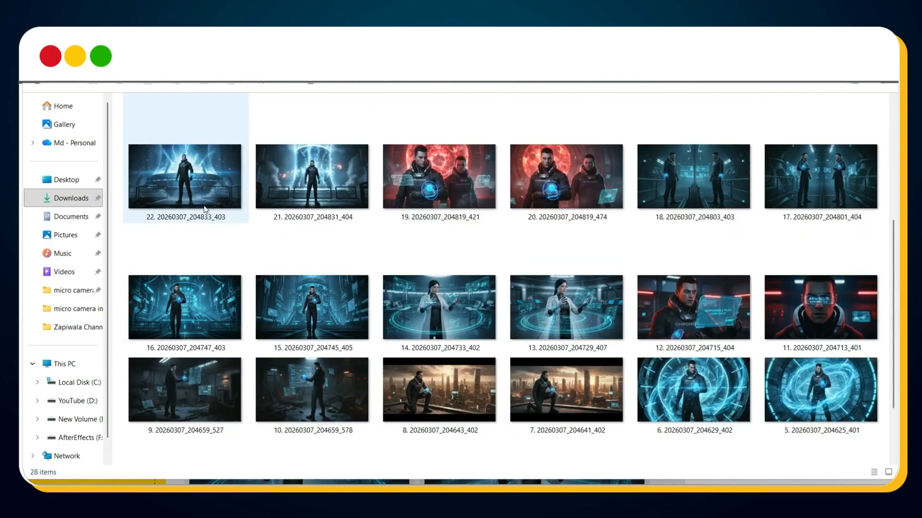
pyautogui.scroll(-5, 204, 210)
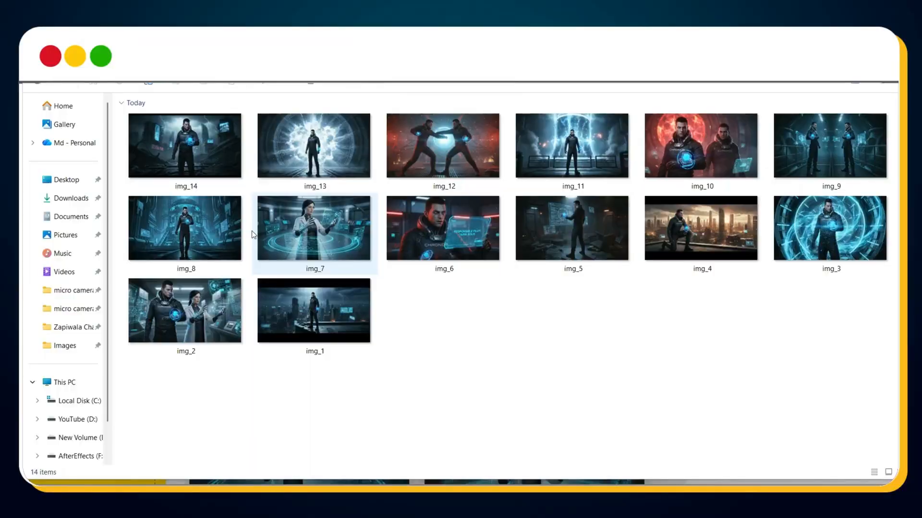
# Step: Return to ChatGPT and send the prompt turning the scenes into animation instructions of at most fifteen words, one per scene
pyautogui.click(696, 475)
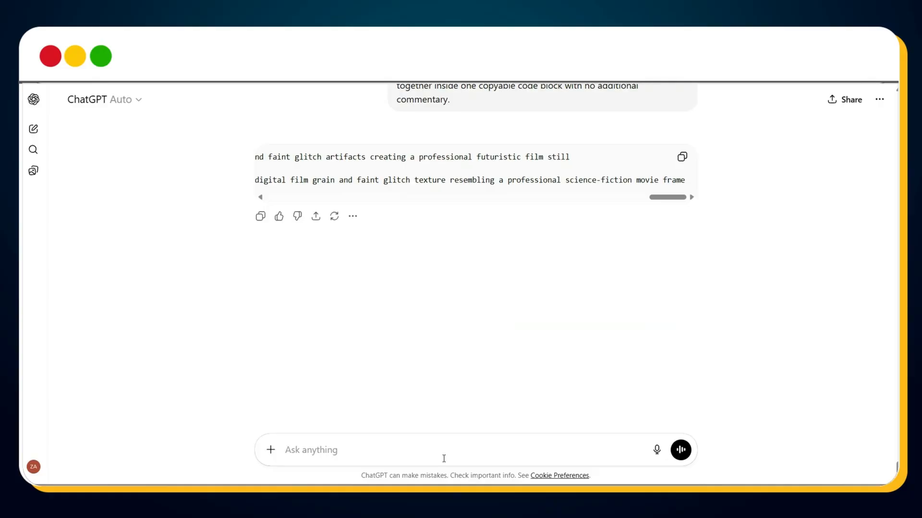
pyautogui.hotkey('ctrl', 'v')
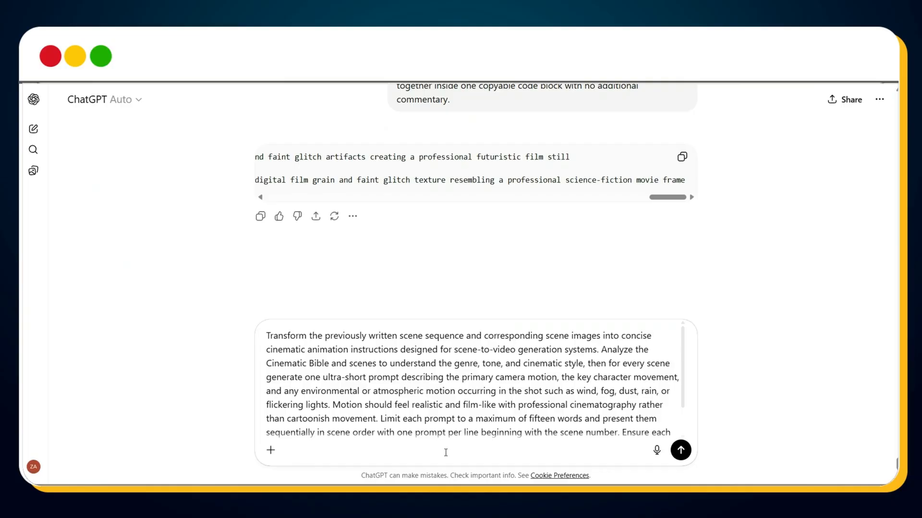
pyautogui.press('Return')
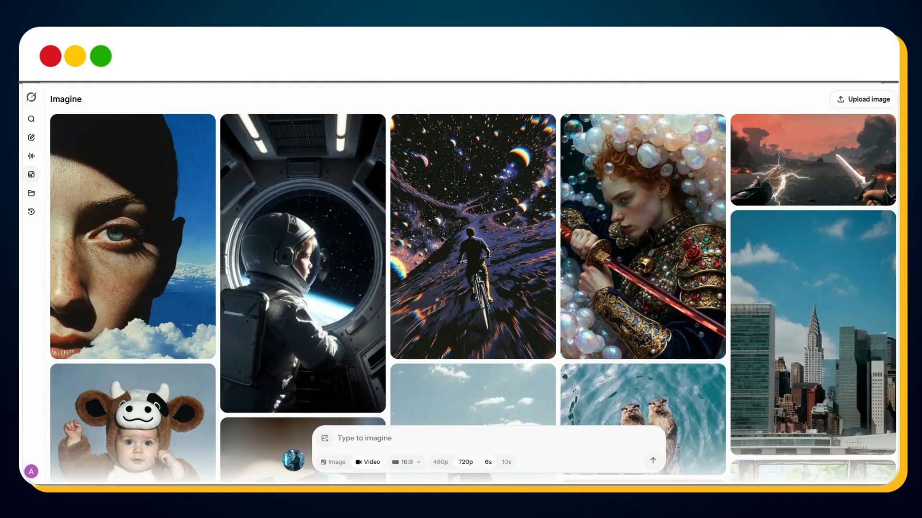
# Step: Search Google for "grok automation chrome extension" and open the Grok Automation - Auto Grok on Grok.com store page
pyautogui.write('g')
pyautogui.write('ro')
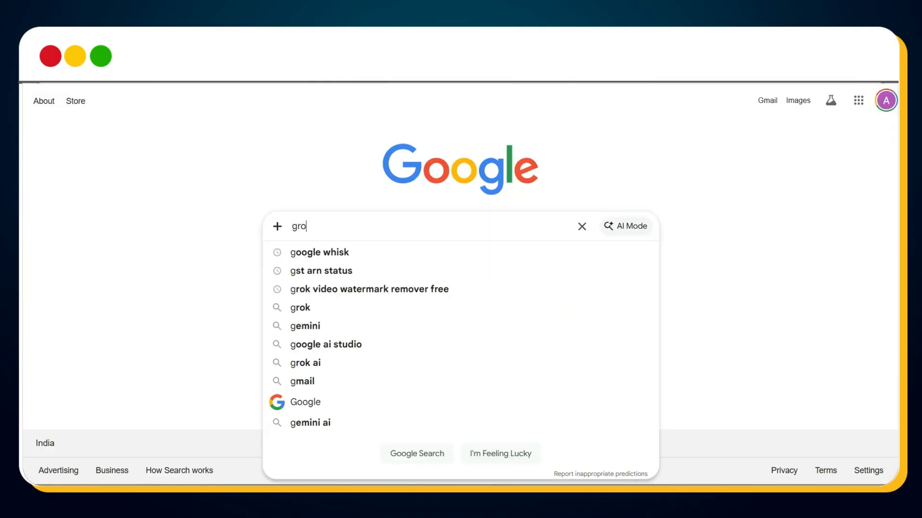
pyautogui.write('k automation chrome')
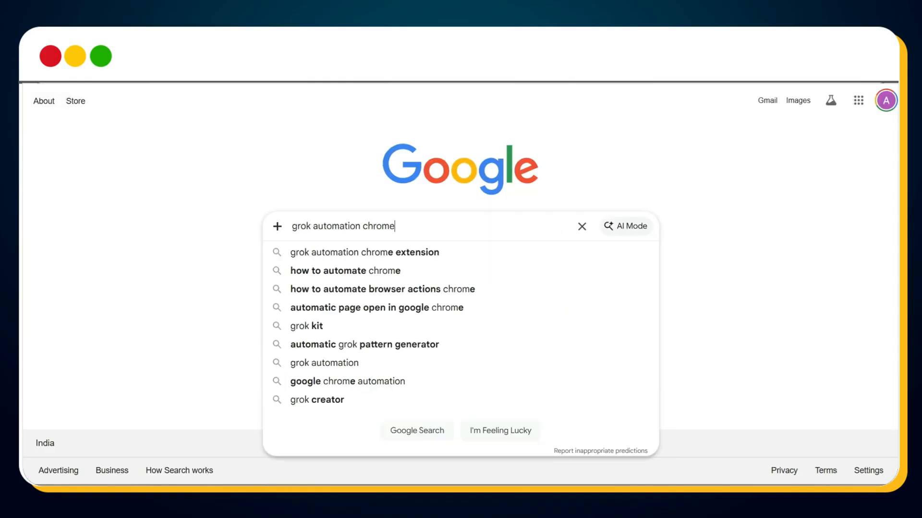
pyautogui.write(' extension')
pyautogui.press('Return')
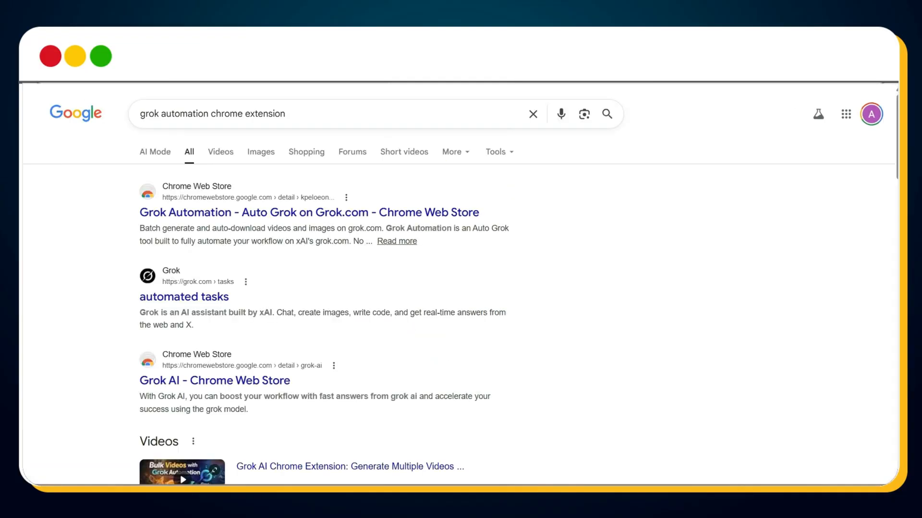
pyautogui.click(328, 214)
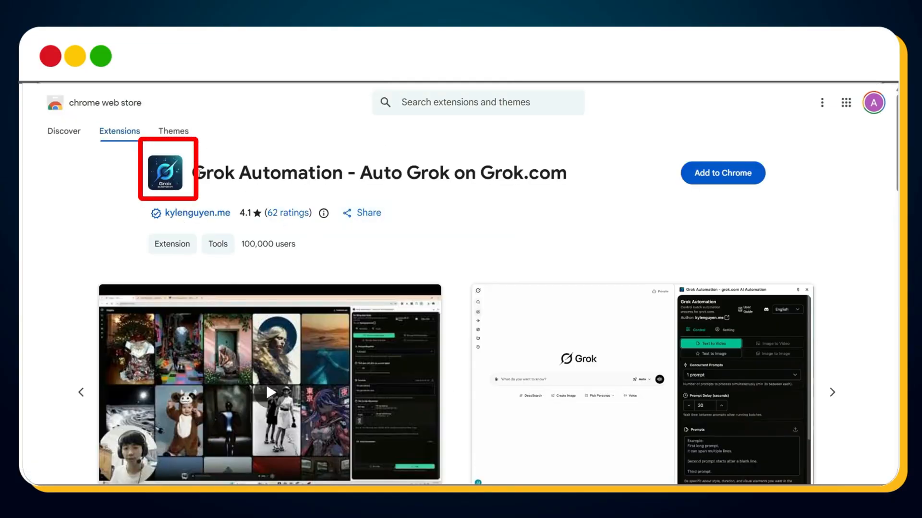
# Step: Install the Grok Automation extension in Chrome and confirm adding it
pyautogui.moveTo(192, 174); pyautogui.dragTo(569, 173)
pyautogui.click(594, 181)
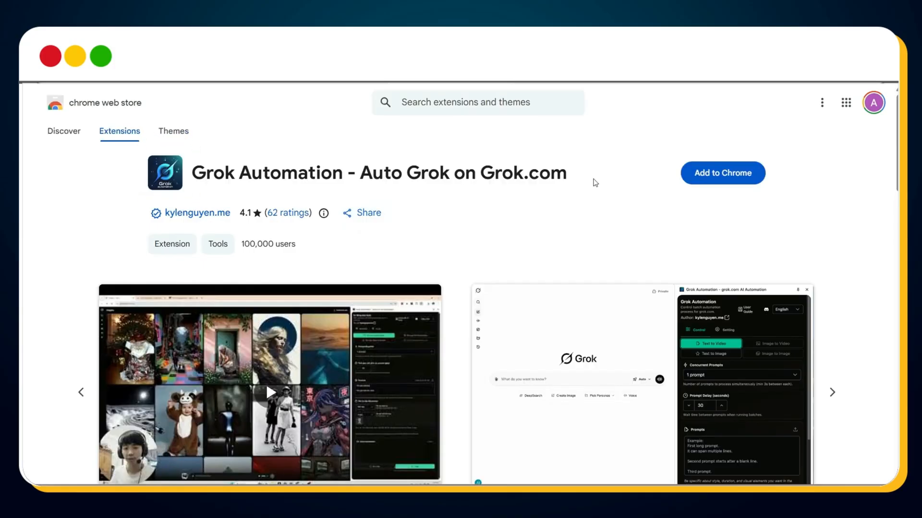
pyautogui.click(706, 172)
pyautogui.click(499, 187)
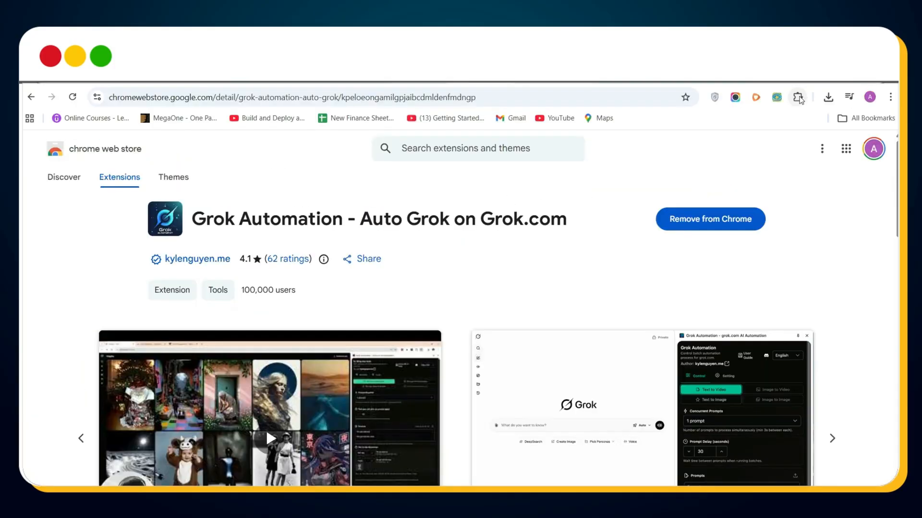
# Step: Pin the Grok Automation extension, open its side panel and navigate to the Grok imagine page from it
pyautogui.click(797, 97)
pyautogui.click(757, 313)
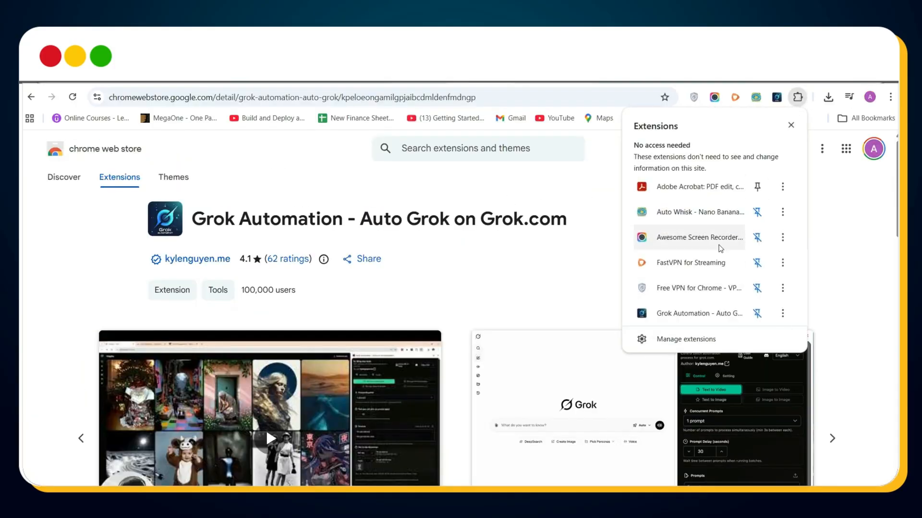
pyautogui.click(780, 98)
pyautogui.click(778, 98)
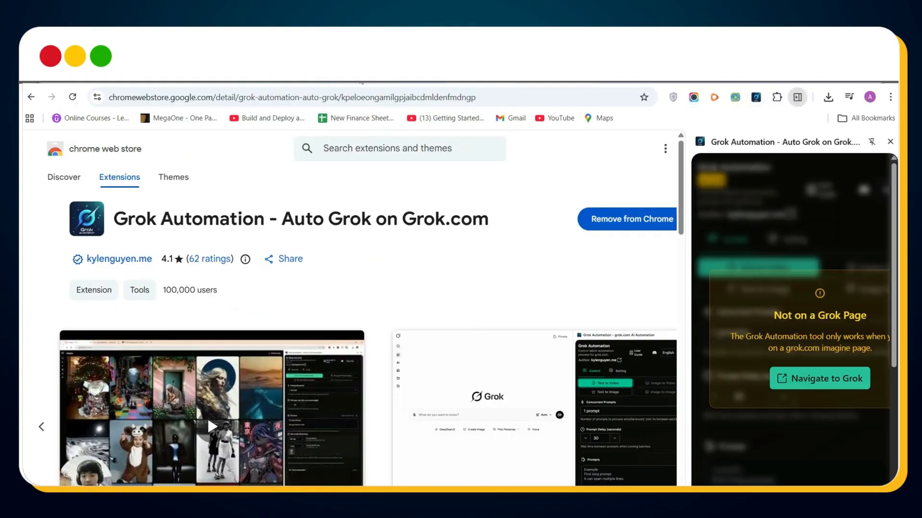
pyautogui.click(820, 379)
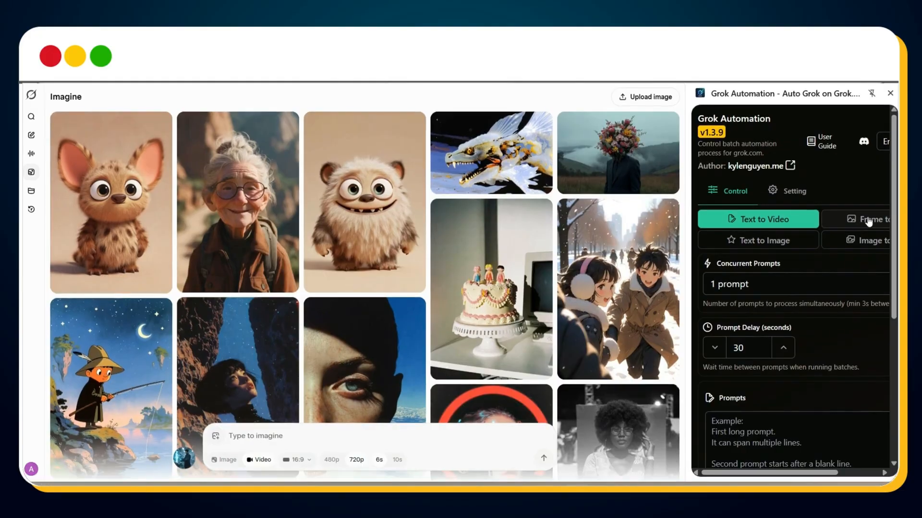
# Step: Choose the Frame to Video mode in Grok Automation and set the prompt delay to 20 seconds
pyautogui.click(868, 221)
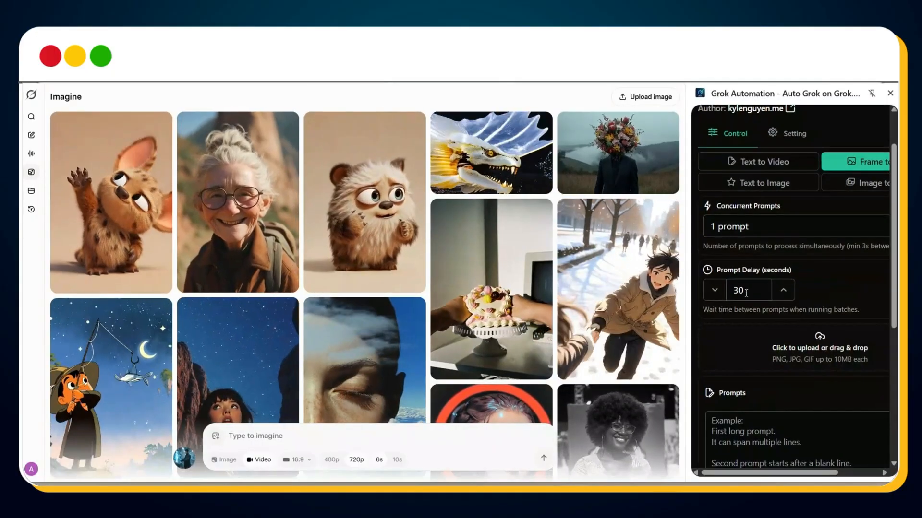
pyautogui.doubleClick(732, 317)
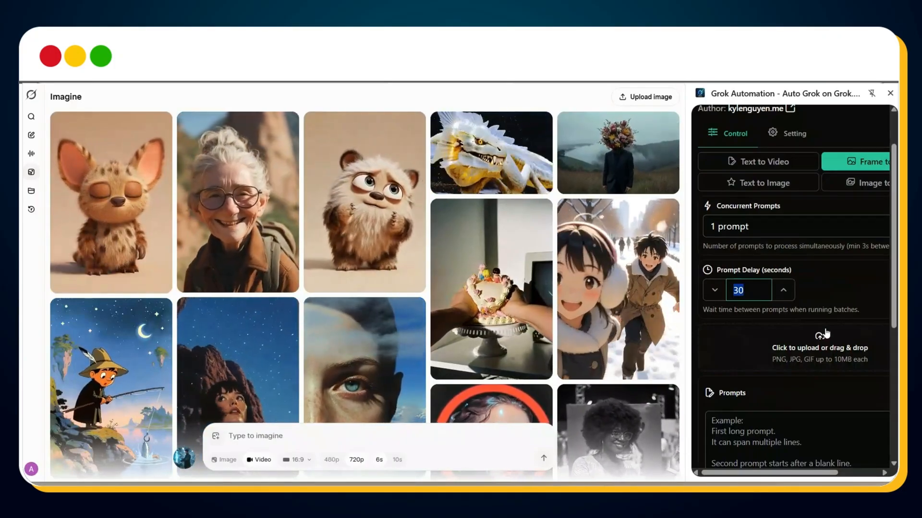
pyautogui.write('20')
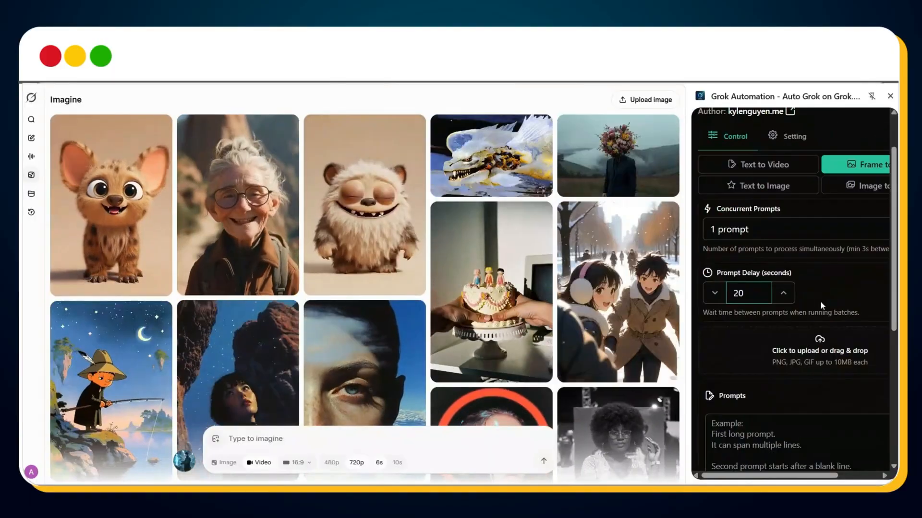
# Step: Upload img_1 as the first scene image for the video batch
pyautogui.scroll(-3, 822, 297)
pyautogui.scroll(-2, 822, 297)
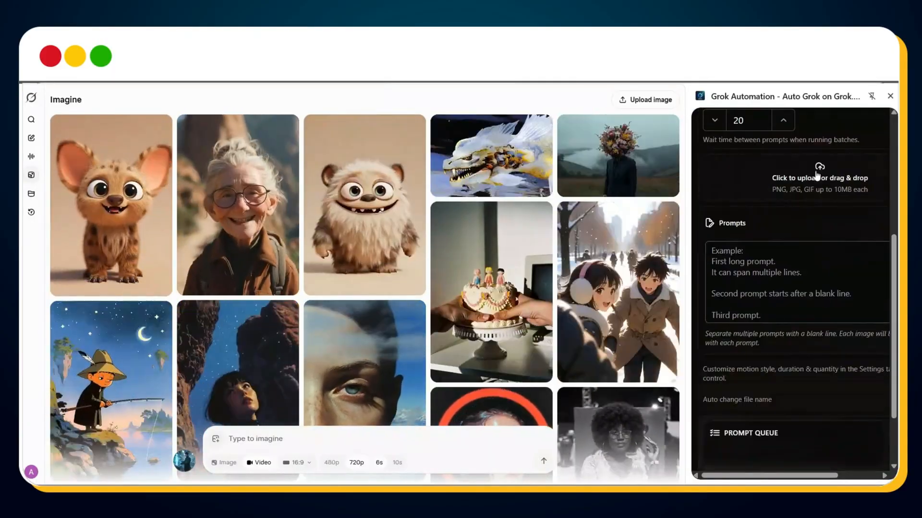
pyautogui.click(818, 174)
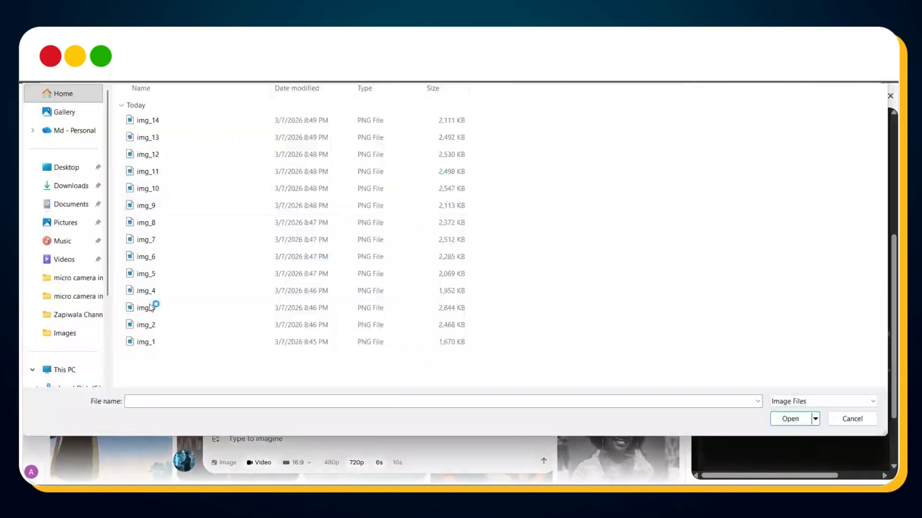
pyautogui.doubleClick(151, 341)
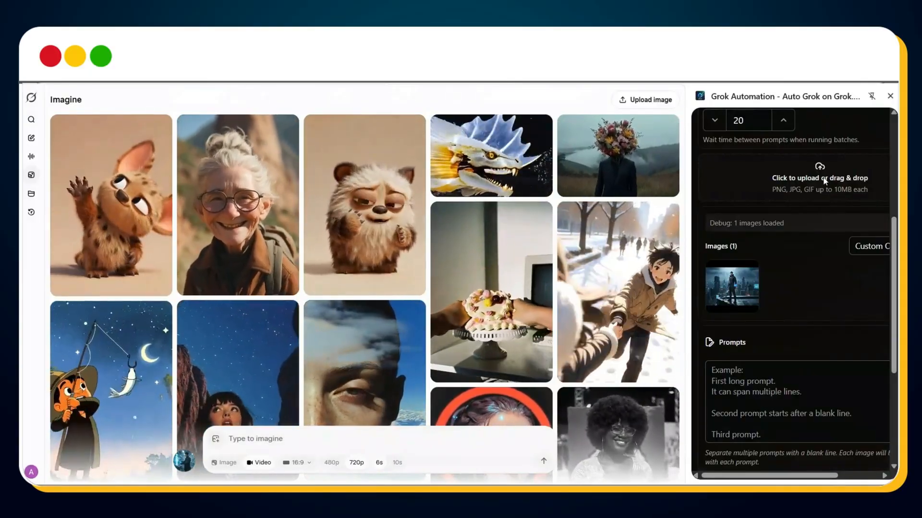
# Step: Sort the image files in ascending order and add img_2, img_3 and img_4 to the batch
pyautogui.click(825, 180)
pyautogui.rightClick(604, 299)
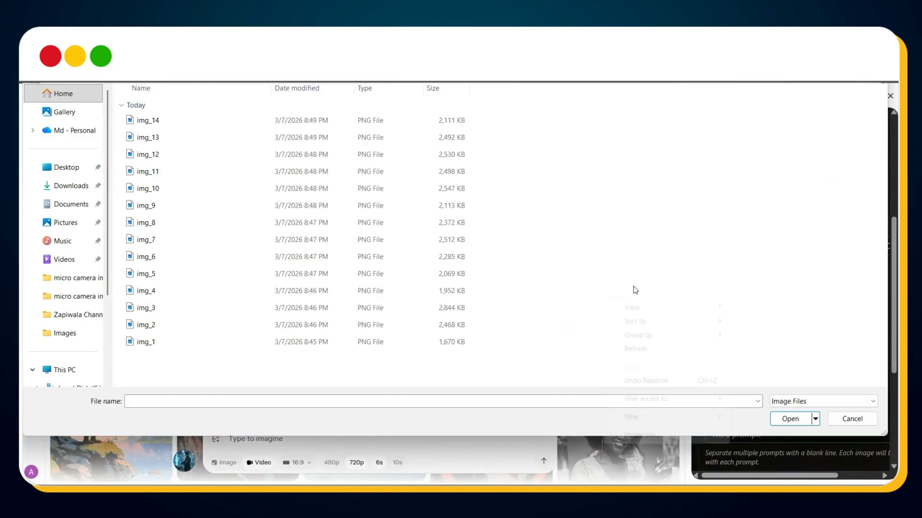
pyautogui.moveTo(646, 322)
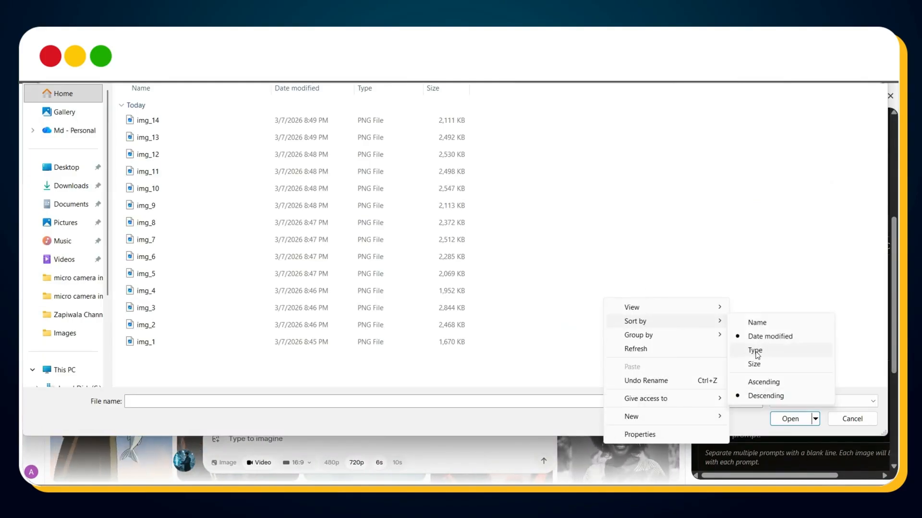
pyautogui.click(762, 382)
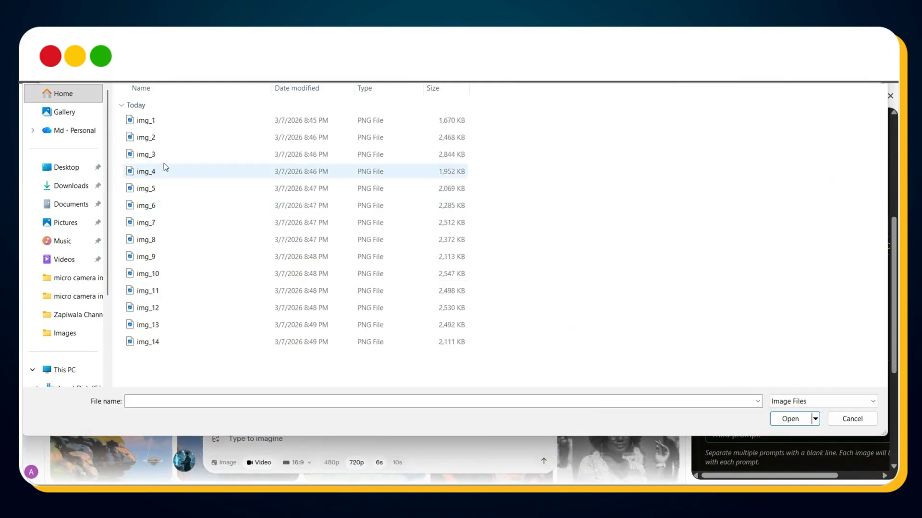
pyautogui.click(159, 138)
pyautogui.keyDown('shift'); pyautogui.click(159, 172); pyautogui.keyUp('shift')
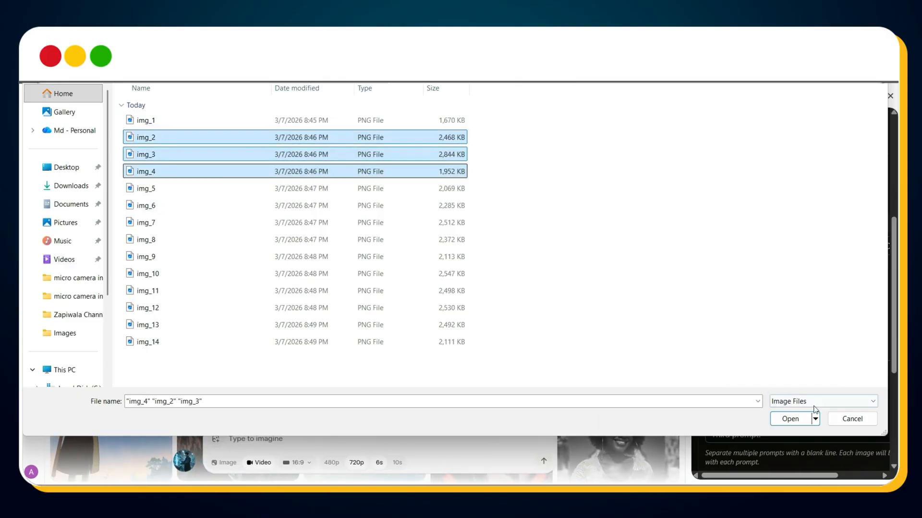
pyautogui.click(792, 419)
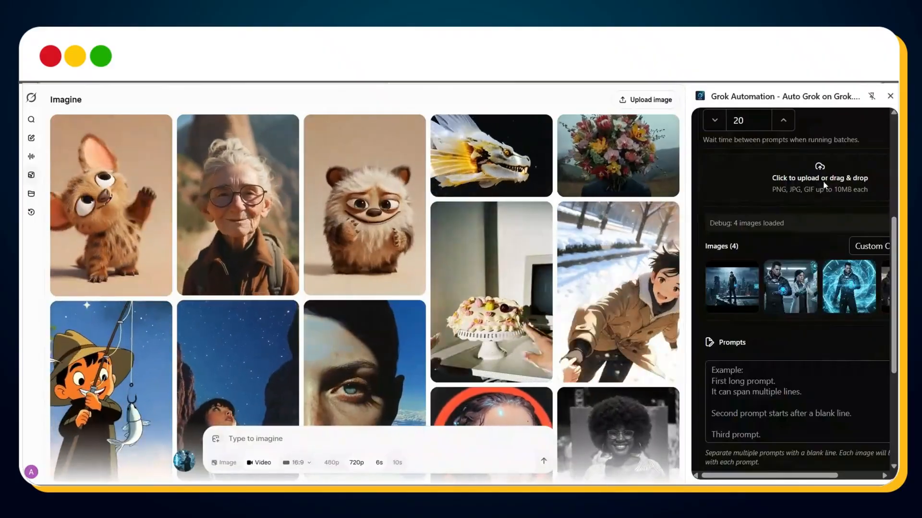
# Step: Add the remaining scene images, img_5 through img_14, to the batch
pyautogui.click(824, 185)
pyautogui.click(153, 187)
pyautogui.keyDown('shift'); pyautogui.click(149, 341); pyautogui.keyUp('shift')
pyautogui.click(790, 419)
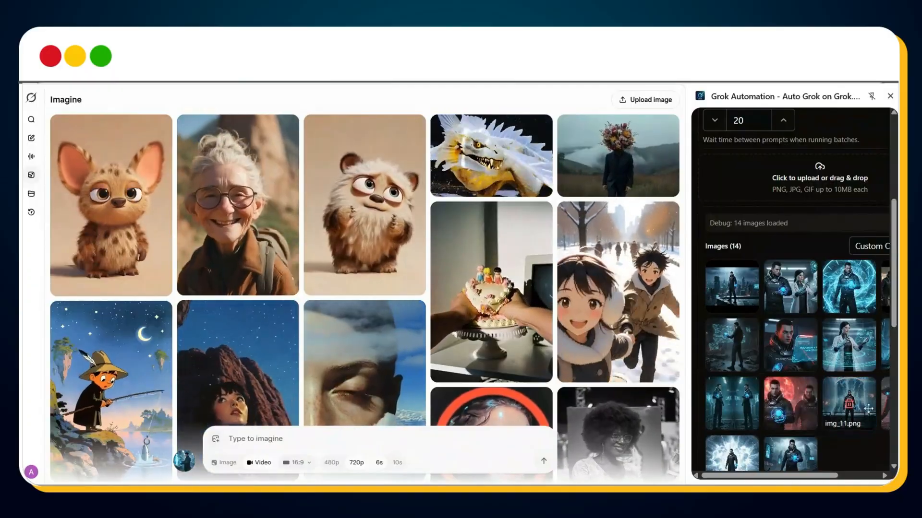
# Step: Switch to ChatGPT, send "Provide me each prompt after a line break" and copy the reformatted list of animation prompts
pyautogui.scroll(-5, 770, 444)
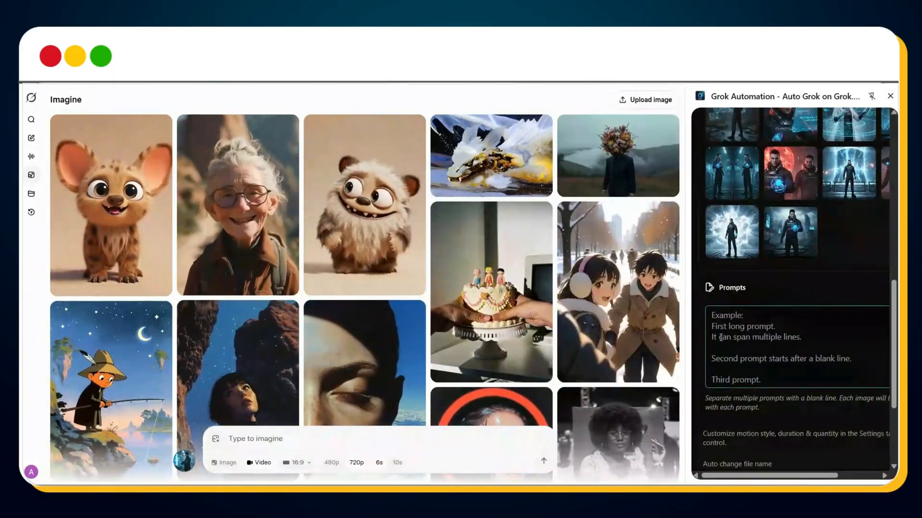
pyautogui.click(720, 338)
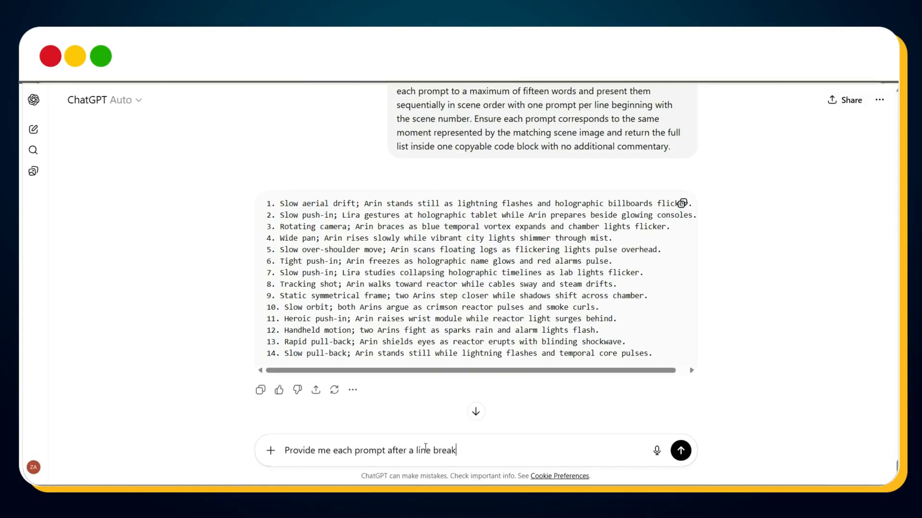
pyautogui.press('Return')
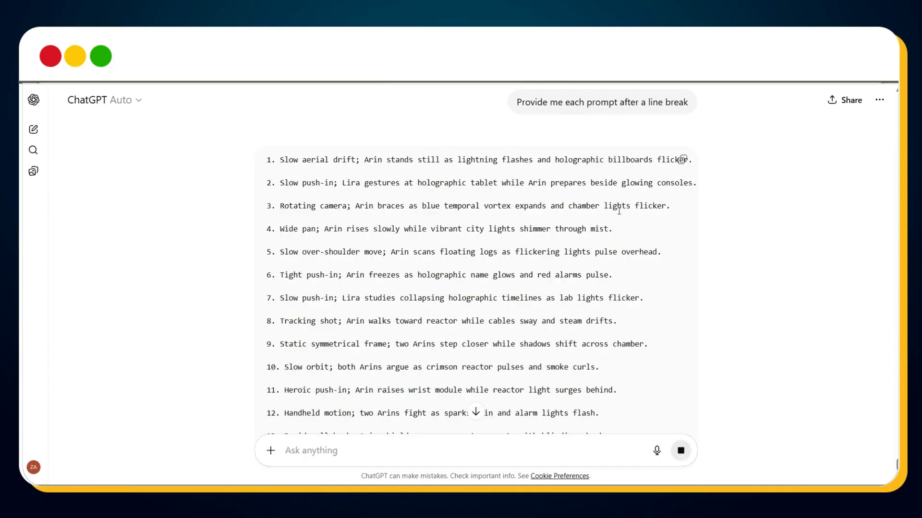
pyautogui.scroll(-2, 618, 211)
pyautogui.scroll(1, 619, 211)
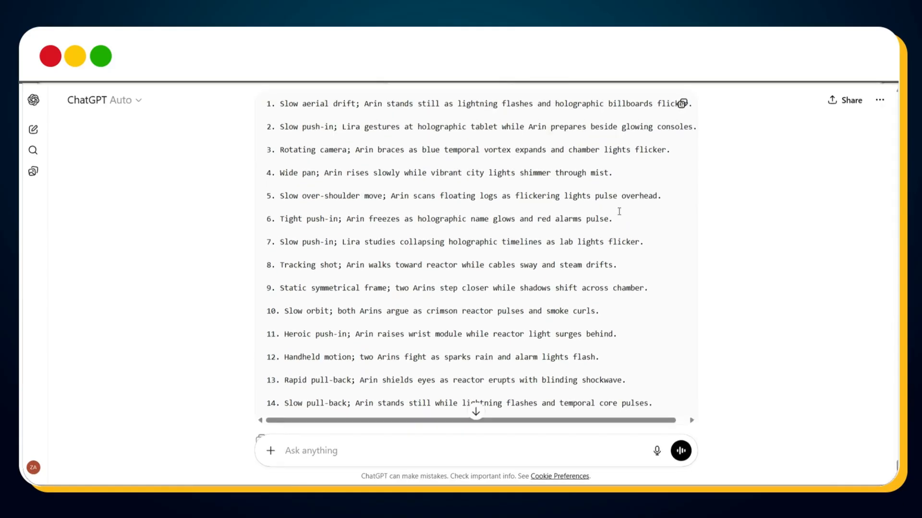
pyautogui.scroll(1, 618, 211)
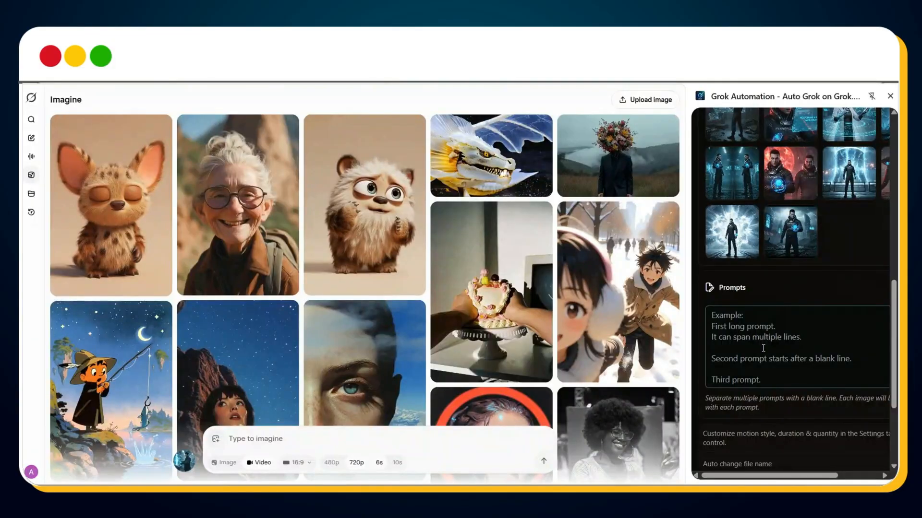
# Step: Return to Grok and paste the fourteen animation prompts into Grok Automation's prompts field
pyautogui.click(763, 348)
pyautogui.hotkey('ctrl', 'v')
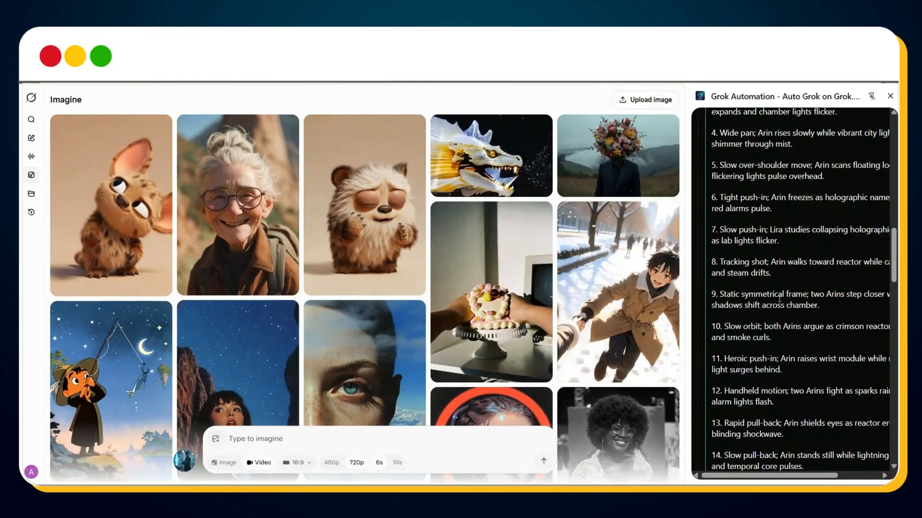
pyautogui.scroll(3, 779, 298)
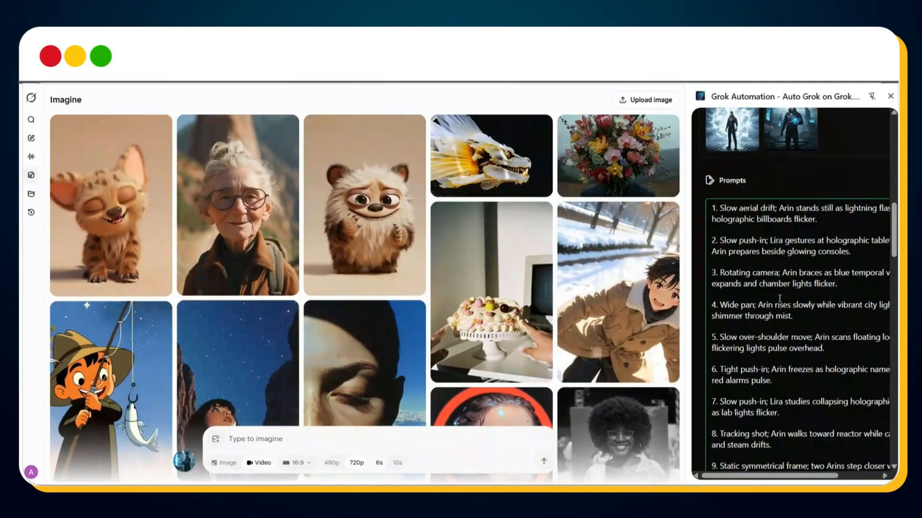
# Step: Review the image and duration assigned to each prompt, along with the prompt queue and the uploaded images
pyautogui.scroll(-10, 779, 298)
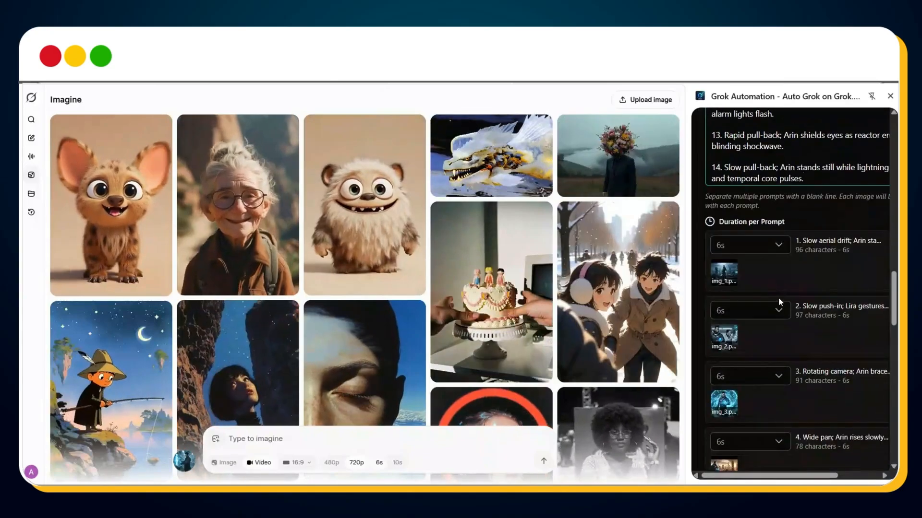
pyautogui.scroll(-1, 783, 297)
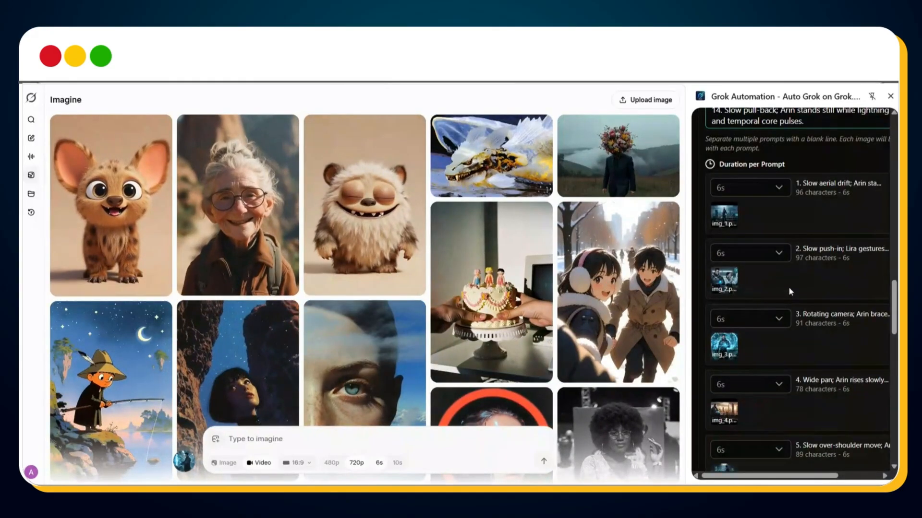
pyautogui.scroll(1, 788, 287)
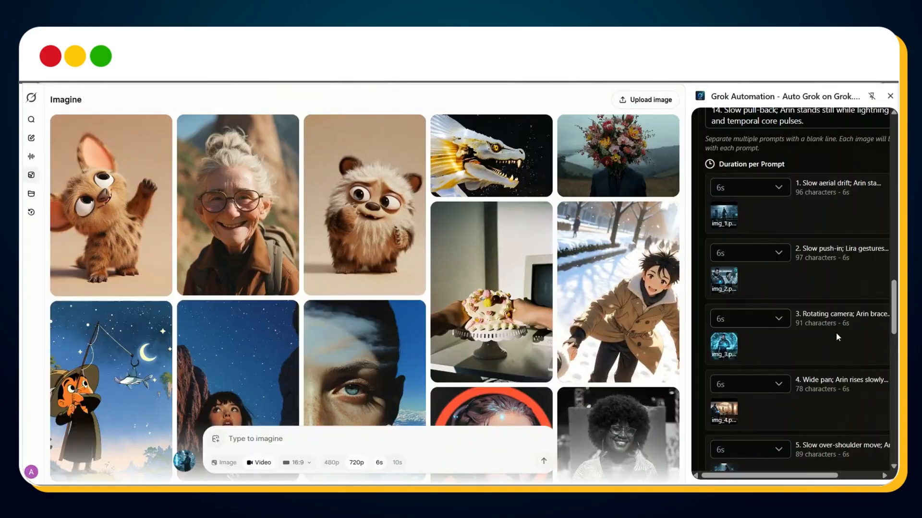
pyautogui.scroll(-15, 836, 333)
pyautogui.scroll(-2, 835, 333)
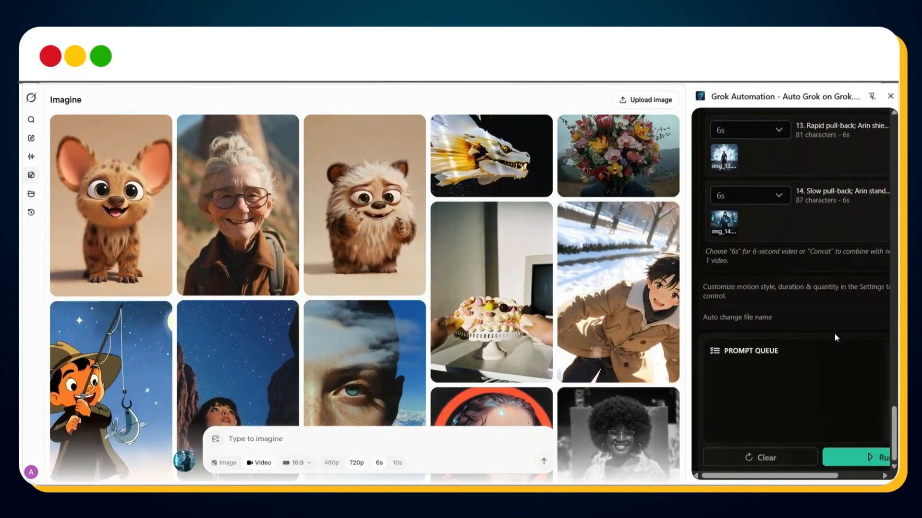
pyautogui.scroll(15, 834, 333)
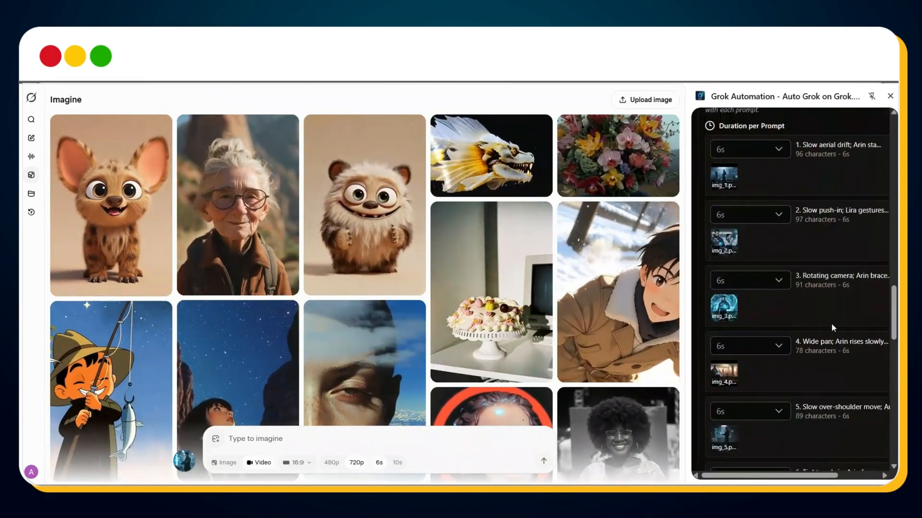
pyautogui.scroll(20, 832, 328)
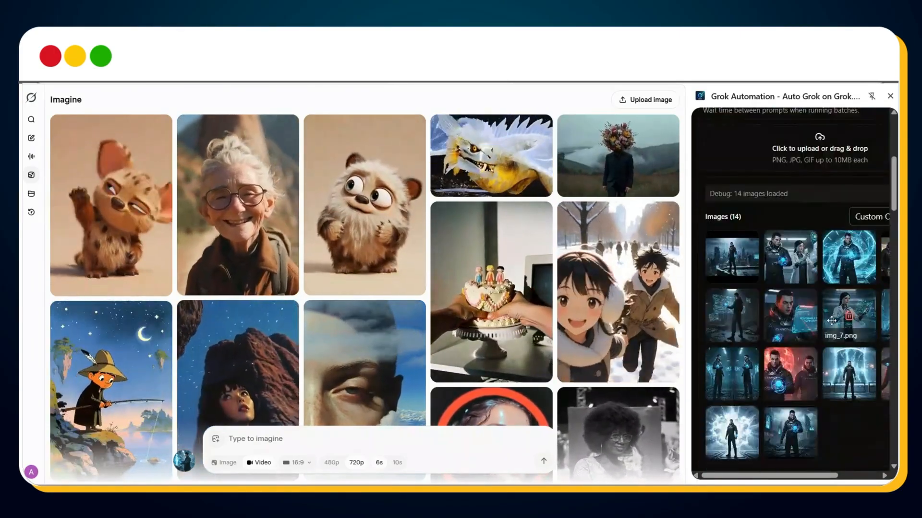
pyautogui.scroll(5, 831, 320)
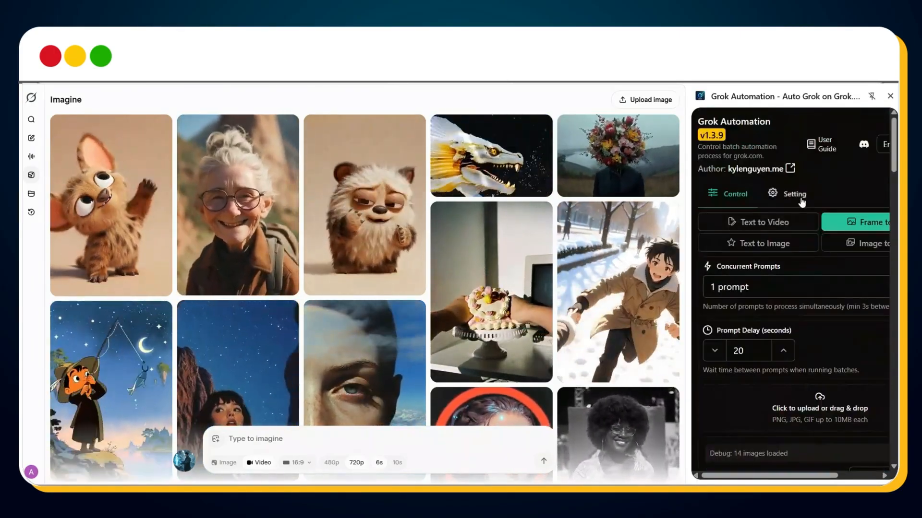
# Step: Open the Grok Automation settings and check the default aspect ratio options, keeping 16:9 (YouTube)
pyautogui.click(800, 200)
pyautogui.scroll(-1, 802, 292)
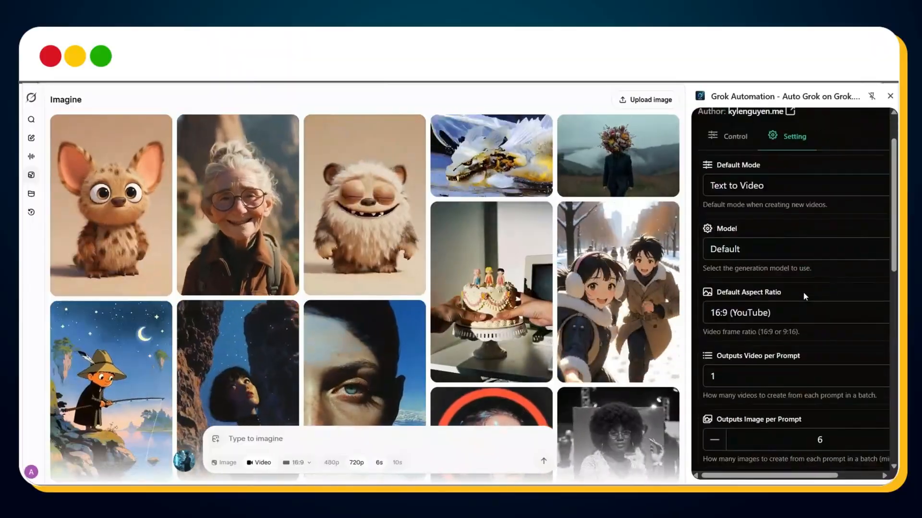
pyautogui.scroll(-1, 763, 266)
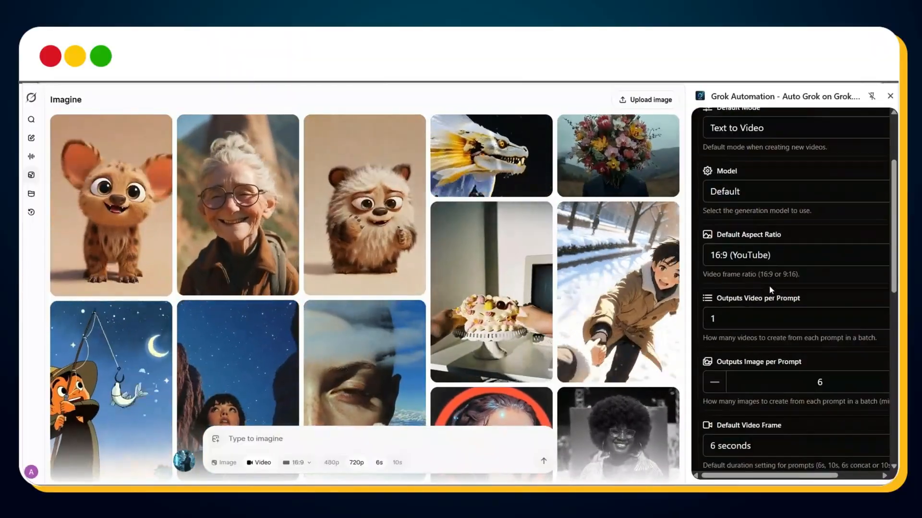
pyautogui.click(738, 264)
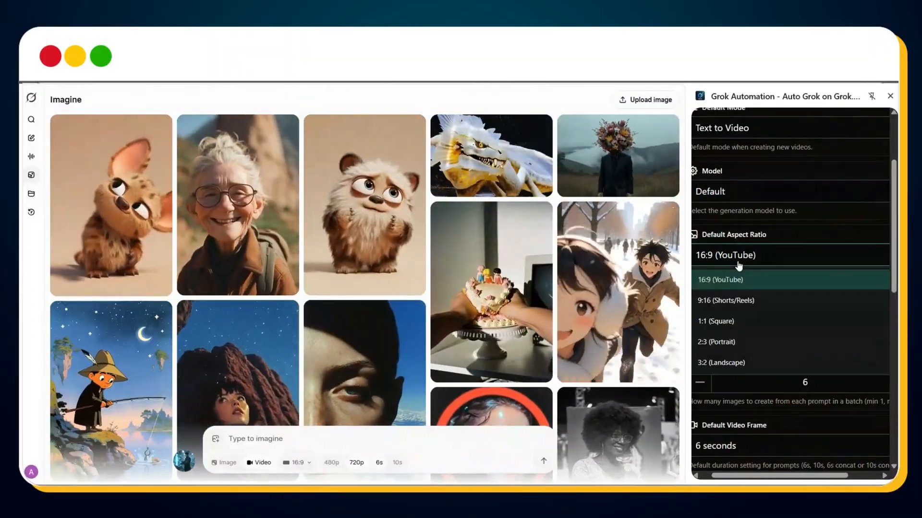
pyautogui.click(771, 235)
pyautogui.scroll(-1, 791, 349)
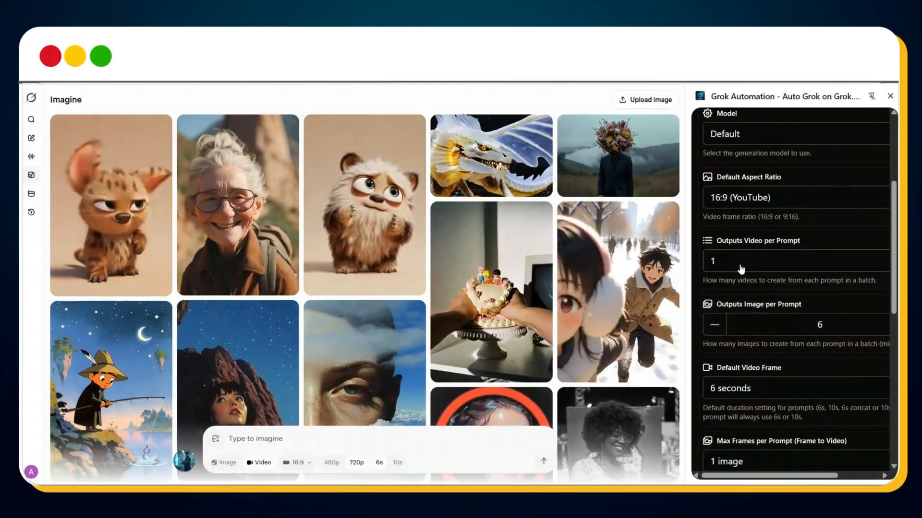
# Step: Set the number of output images per prompt to 1
pyautogui.click(806, 324)
pyautogui.hotkey('ctrl', 'a')
pyautogui.write('1')
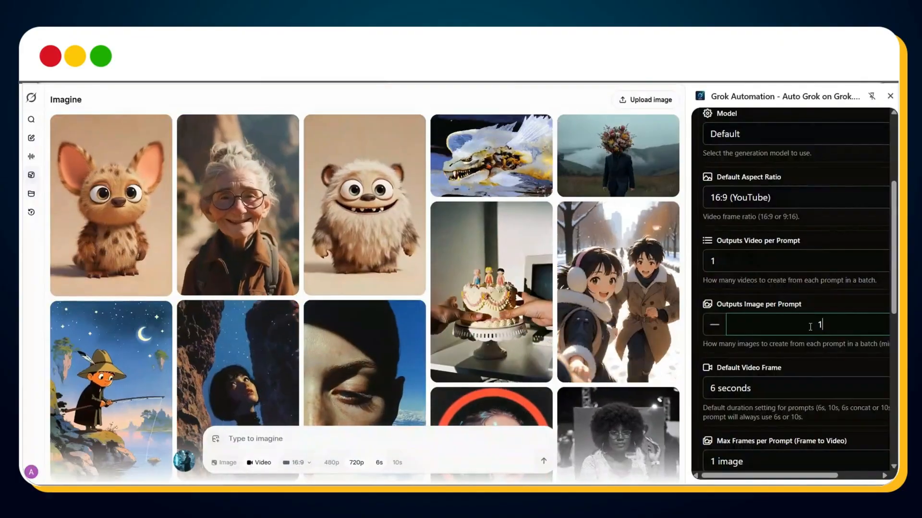
pyautogui.click(801, 359)
pyautogui.scroll(-1, 799, 350)
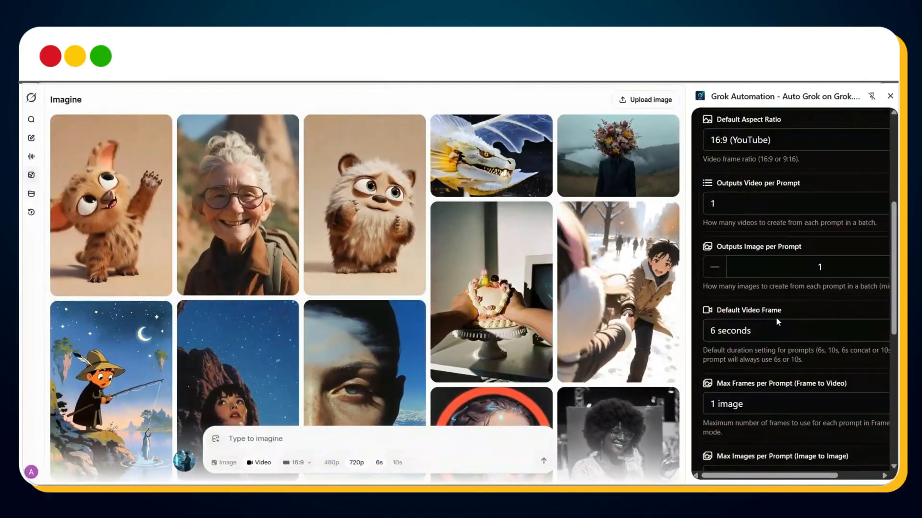
# Step: Set the auto download quality to 720p in the Grok Automation settings and save the settings
pyautogui.scroll(-3, 777, 323)
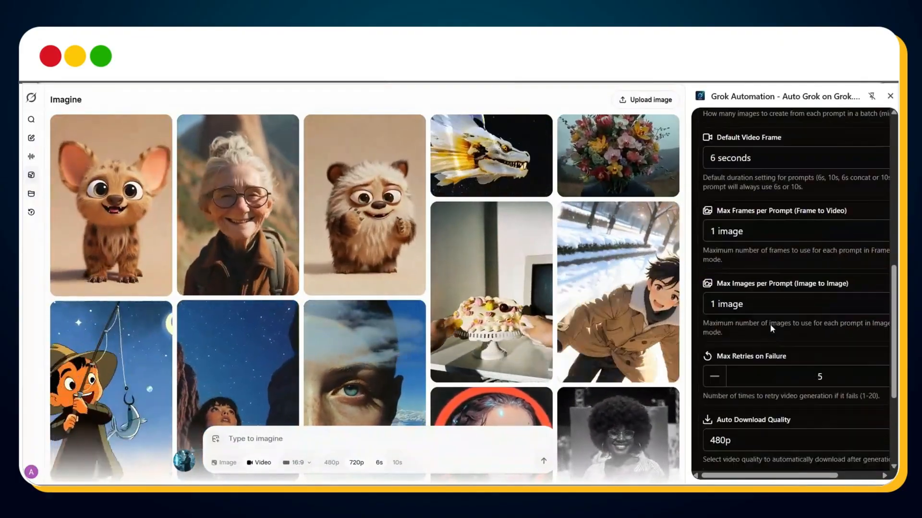
pyautogui.scroll(-1, 772, 328)
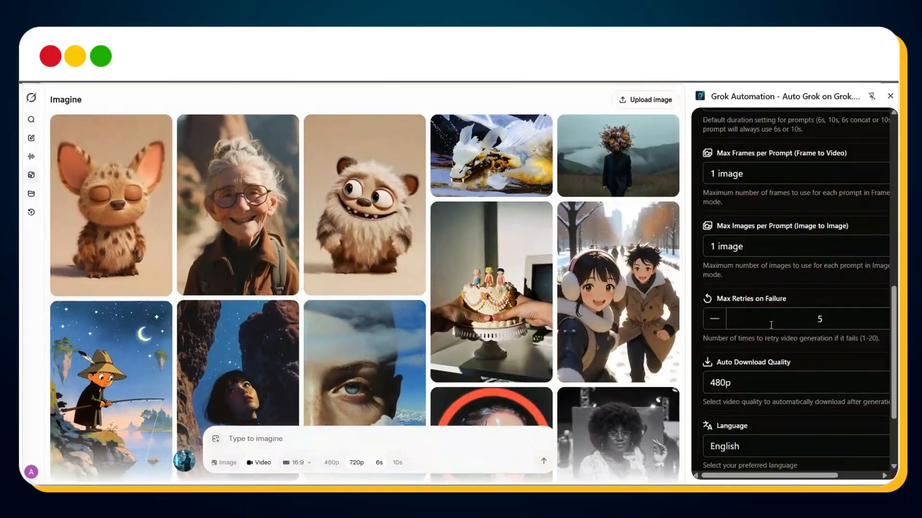
pyautogui.click(761, 382)
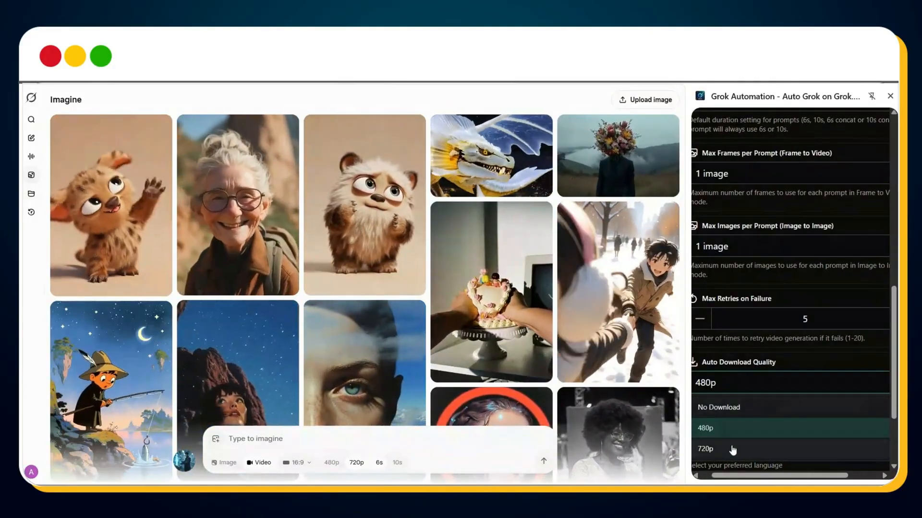
pyautogui.click(732, 450)
pyautogui.scroll(-1, 794, 351)
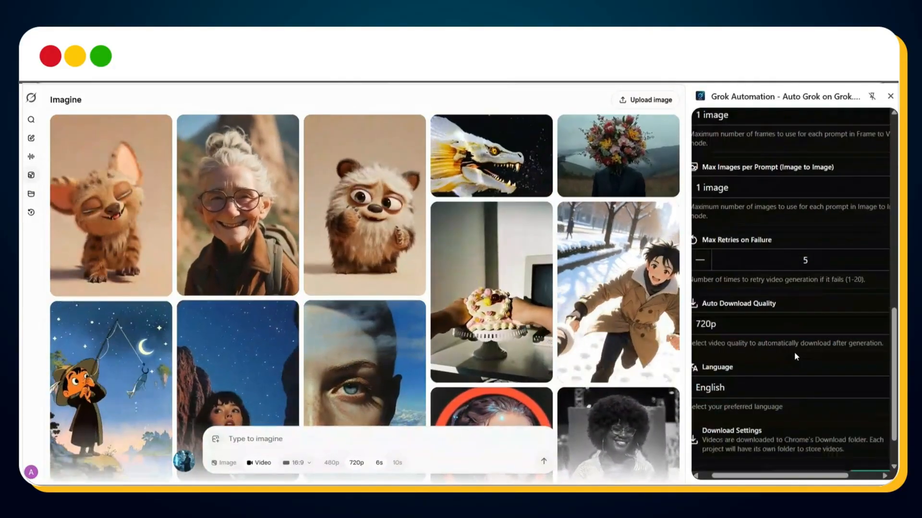
pyautogui.scroll(-1, 794, 352)
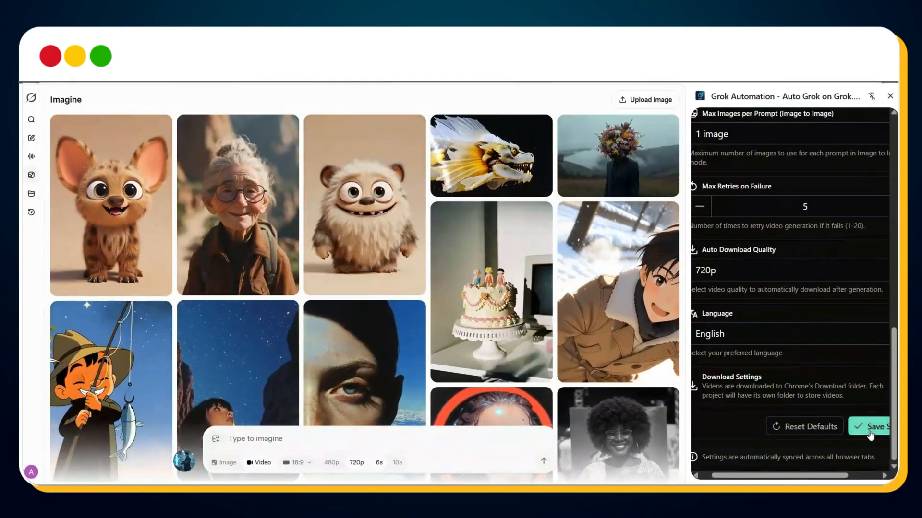
pyautogui.click(870, 432)
# Step: Return to the Grok Automation controls and run the queue to animate the fourteen scene images
pyautogui.scroll(10, 845, 380)
pyautogui.click(718, 195)
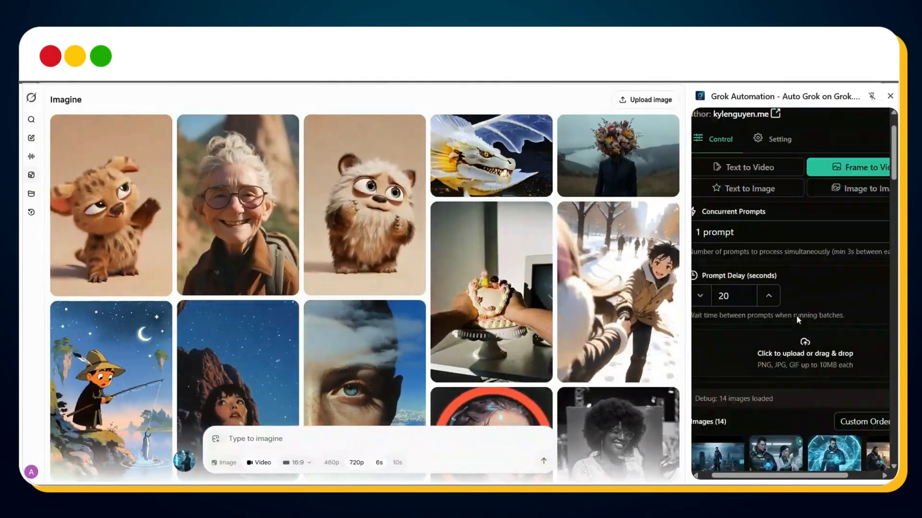
pyautogui.scroll(-15, 796, 315)
pyautogui.click(825, 458)
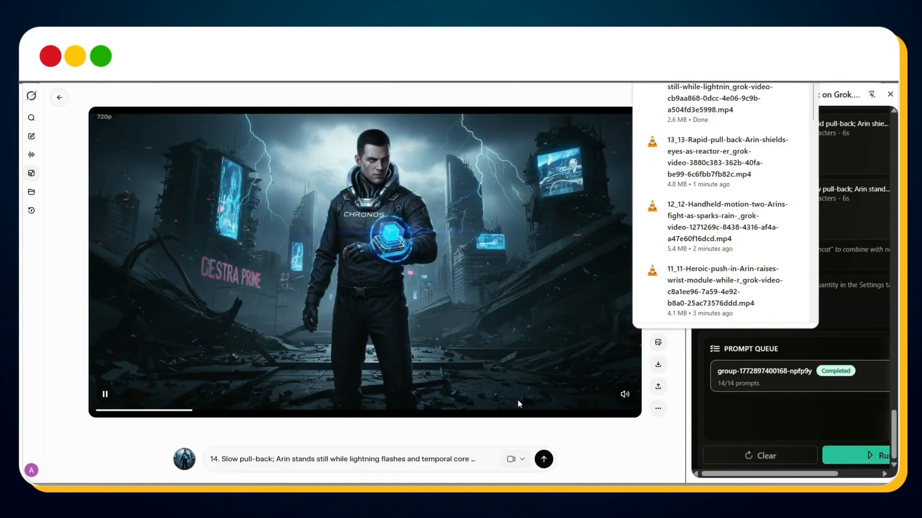
# Step: Open the folder of downloaded scene videos in File Explorer and play the scene 1 clip
pyautogui.click(639, 435)
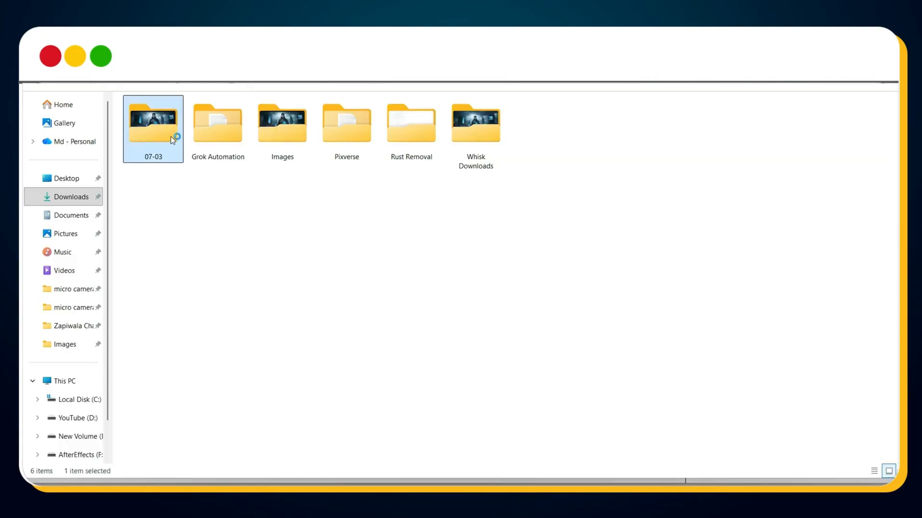
pyautogui.doubleClick(171, 137)
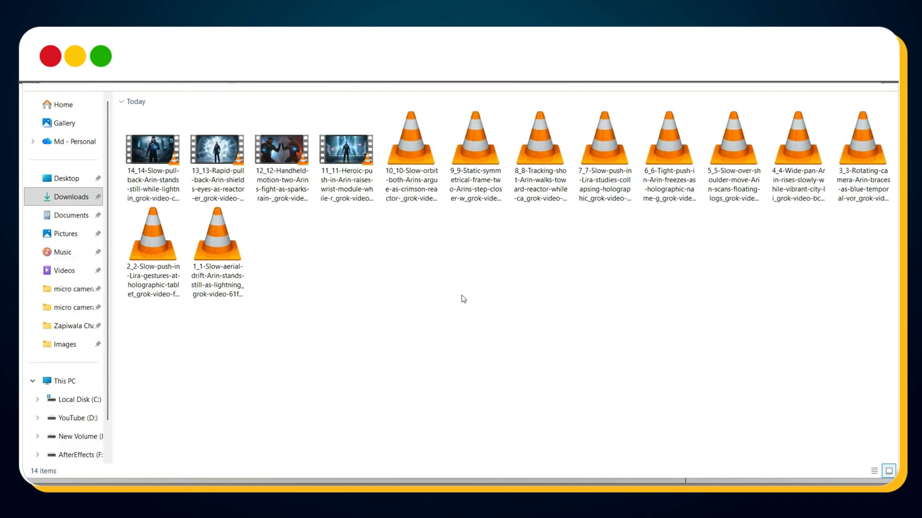
pyautogui.doubleClick(236, 265)
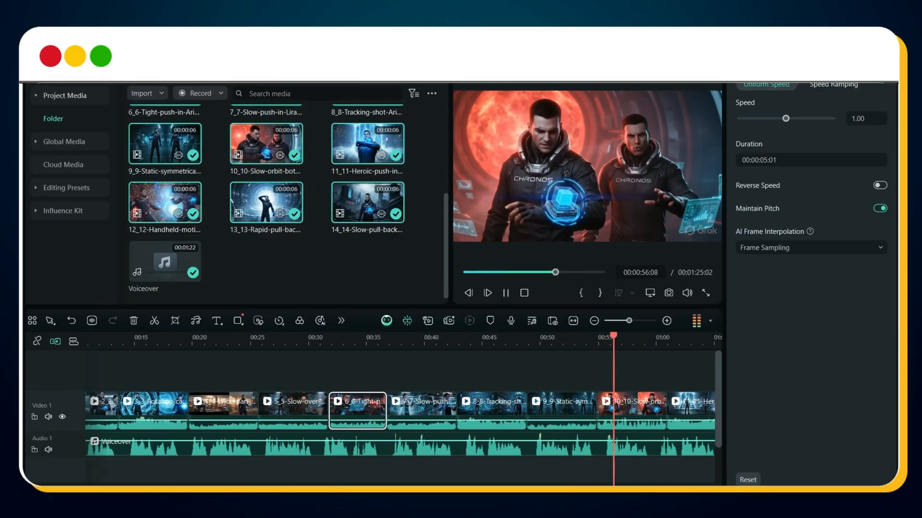
# Step: Switch to the video editor and preview the timeline holding the scene clips and the voiceover
pyautogui.click(629, 416)
pyautogui.press('space')
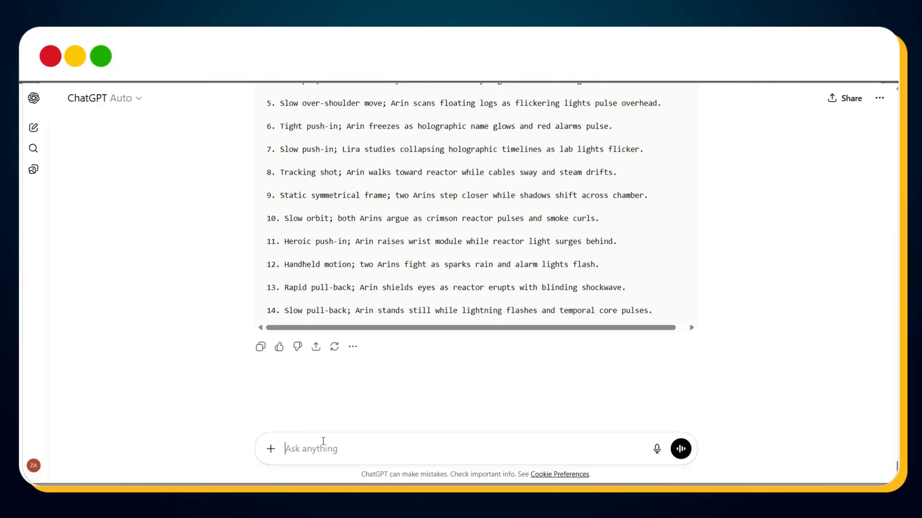
# Step: Switch to ChatGPT and send the voiceover scriptwriter prompt requesting one 10–14-word narration sentence per scene
pyautogui.hotkey('ctrl', 'v')
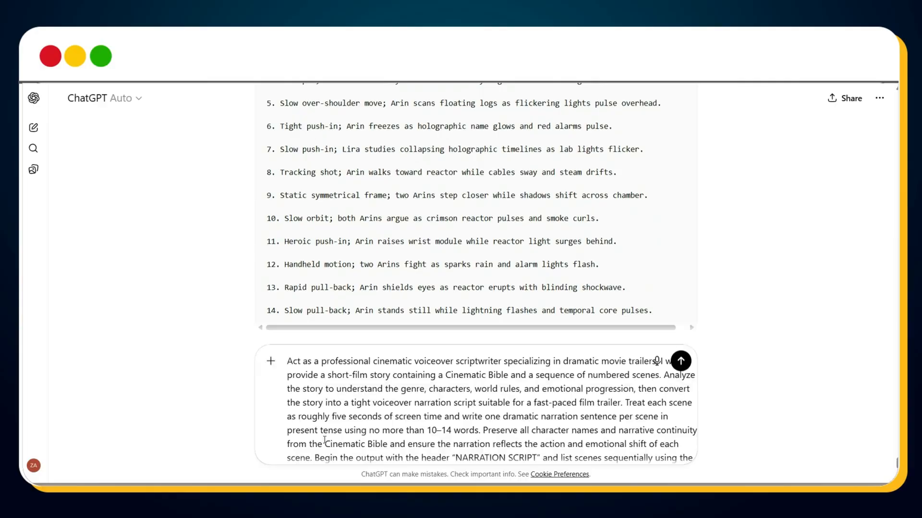
pyautogui.press('Return')
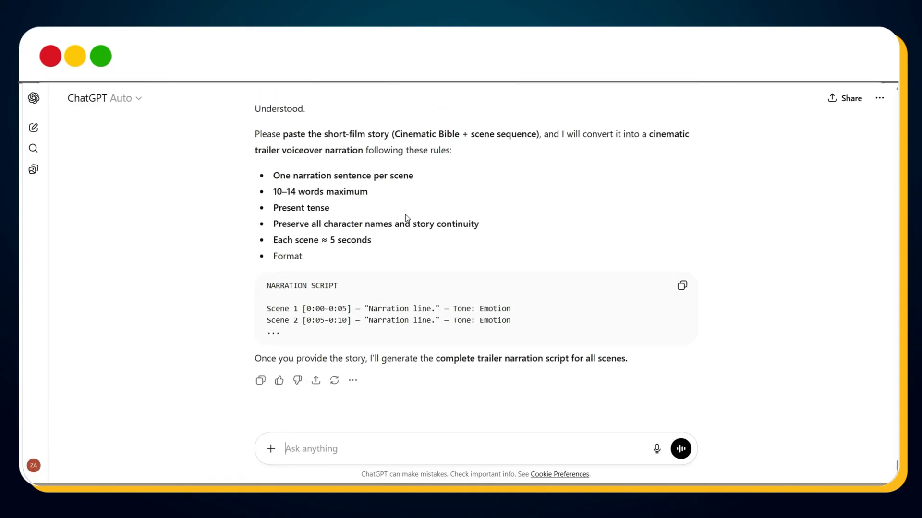
# Step: Copy the story from Scene 1 through the final image, send it to generate the narration script, and review the scene lines
pyautogui.scroll(20, 480, 331)
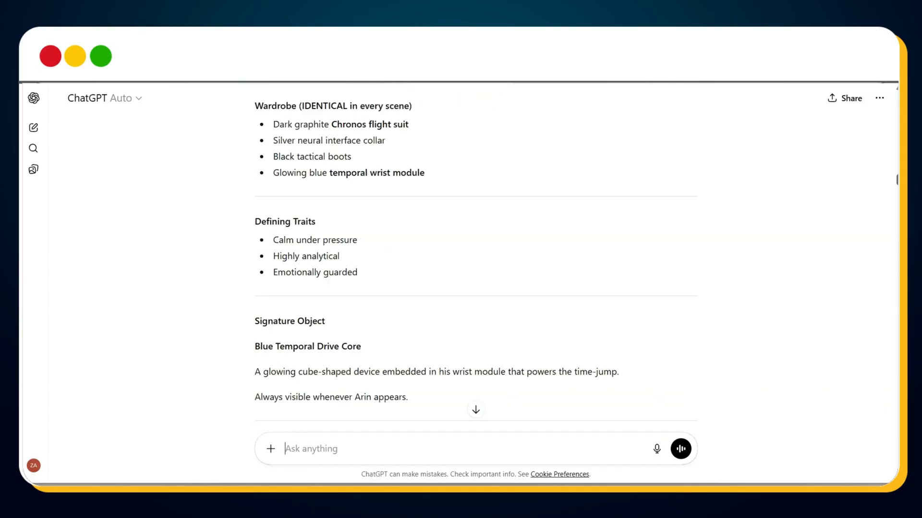
pyautogui.scroll(-20, 475, 259)
pyautogui.moveTo(257, 147); pyautogui.dragTo(302, 473)
pyautogui.scroll(-20, 364, 336)
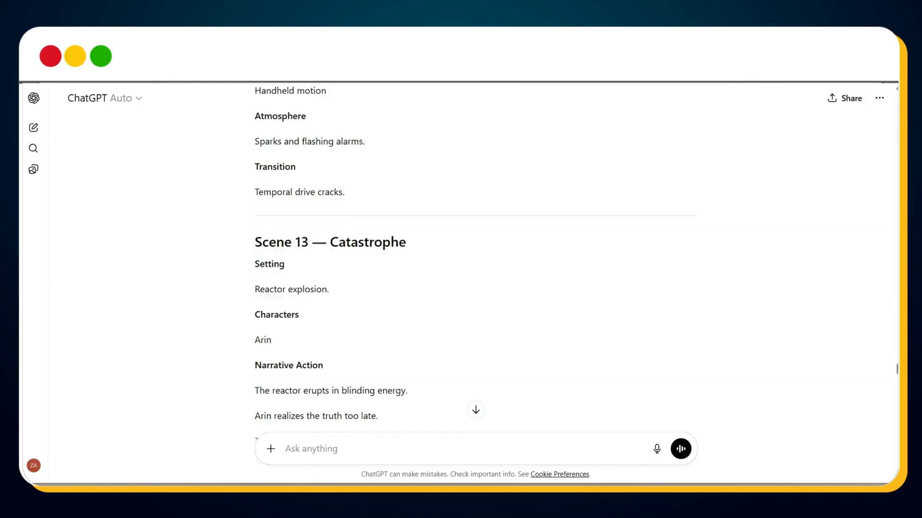
pyautogui.moveTo(398, 107); pyautogui.dragTo(380, 229)
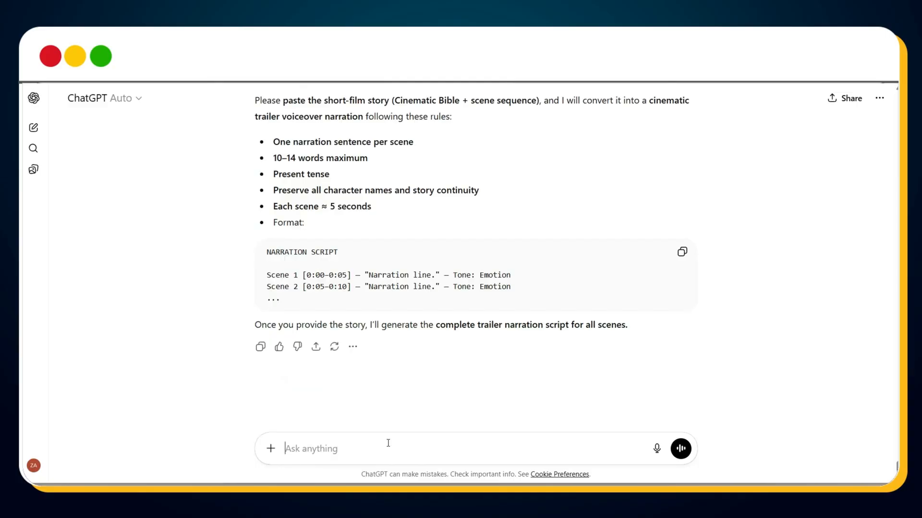
pyautogui.hotkey('ctrl', 'v')
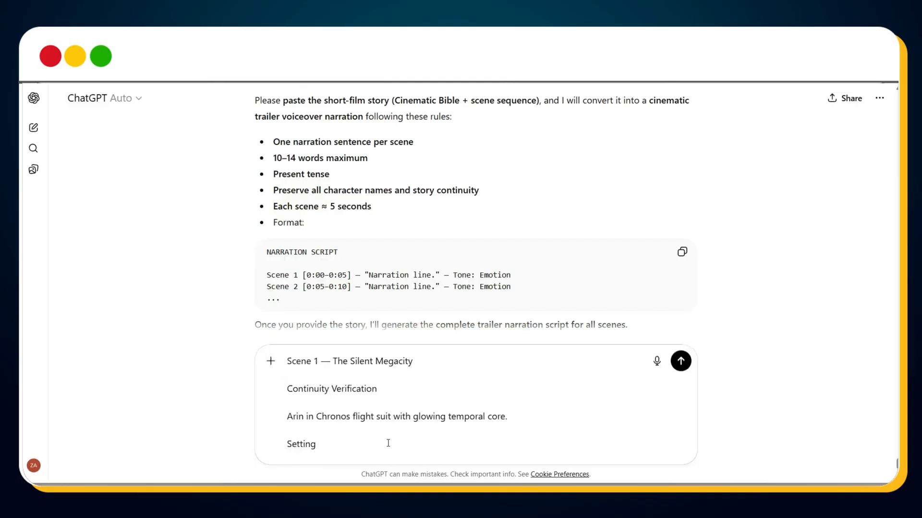
pyautogui.press('Return')
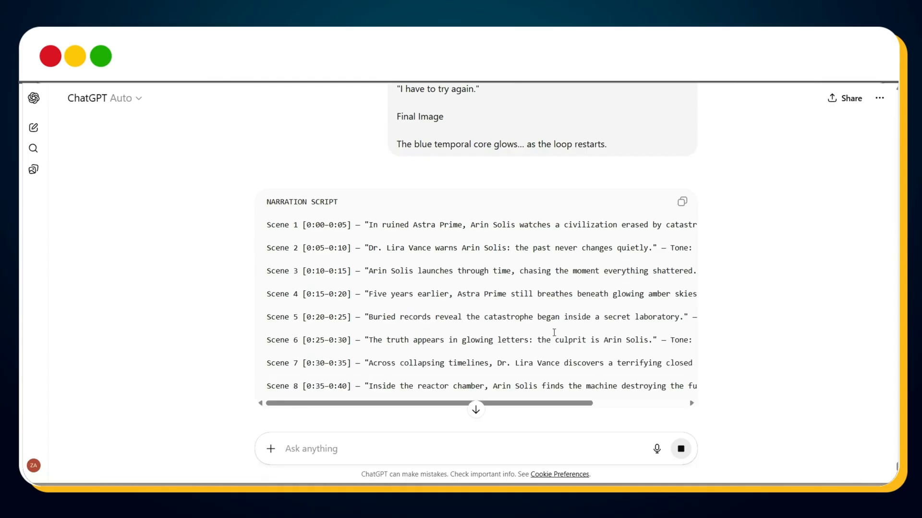
pyautogui.scroll(-1, 502, 319)
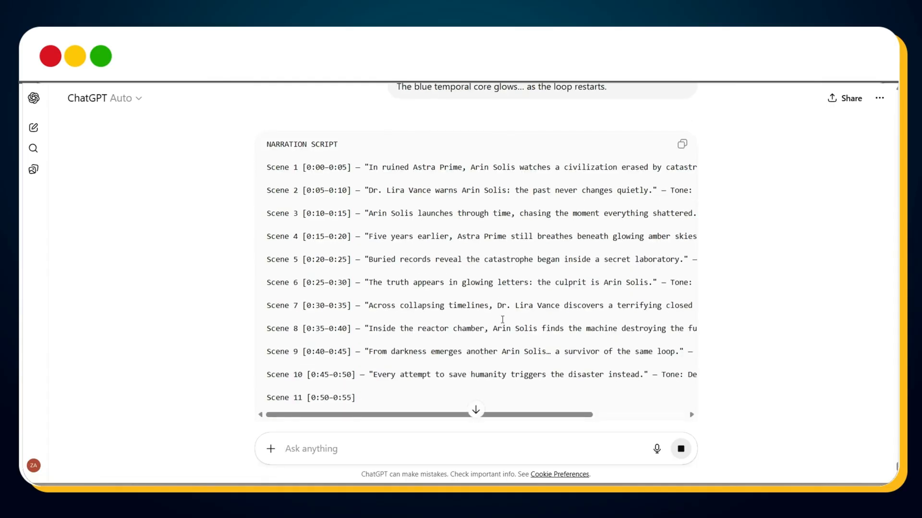
pyautogui.scroll(-1, 502, 320)
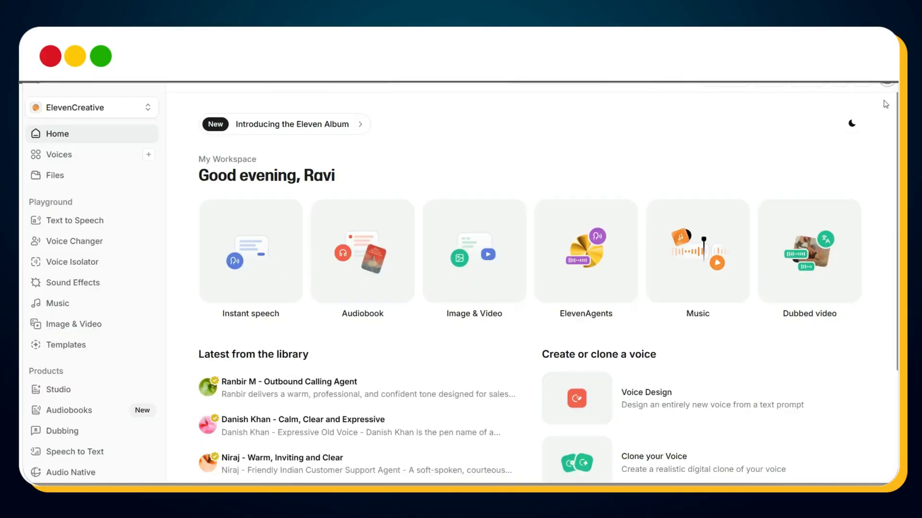
# Step: Switch to ElevenLabs, check the credit balance, and search the voice library for "jake"
pyautogui.click(888, 85)
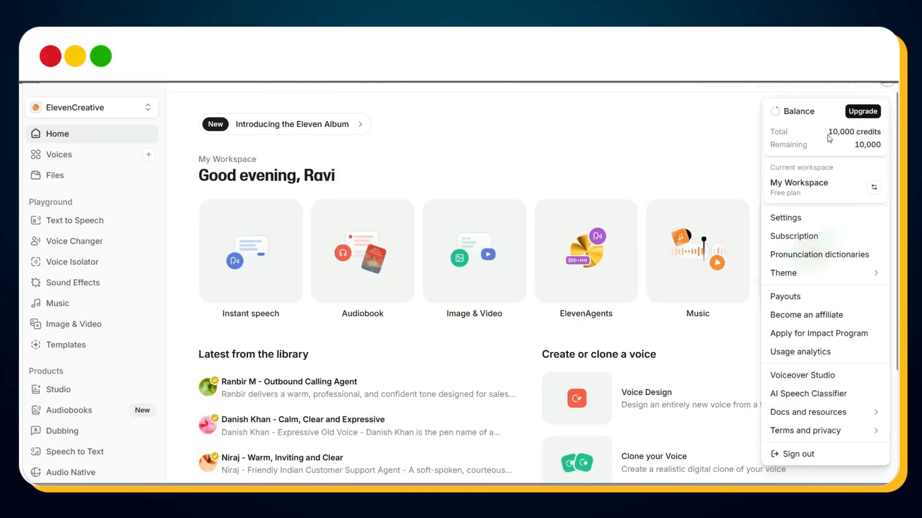
pyautogui.click(631, 163)
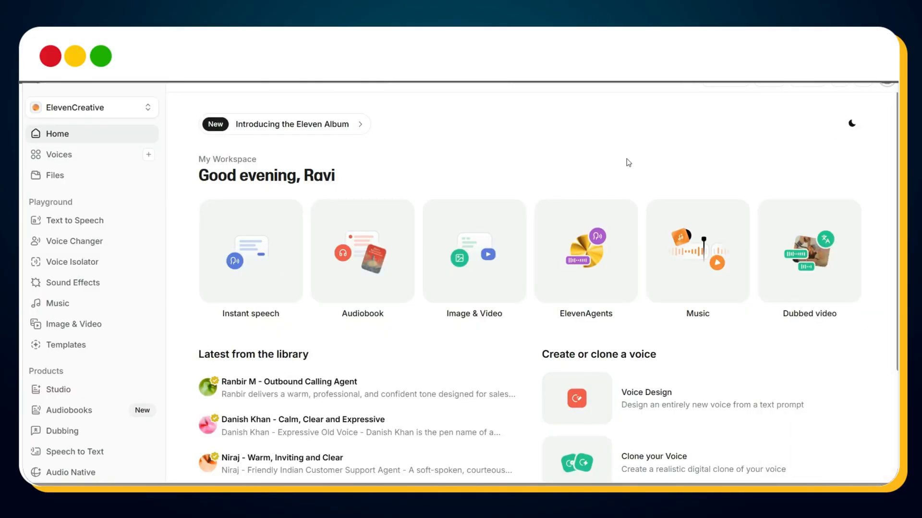
pyautogui.click(85, 163)
pyautogui.click(303, 161)
pyautogui.write('ja')
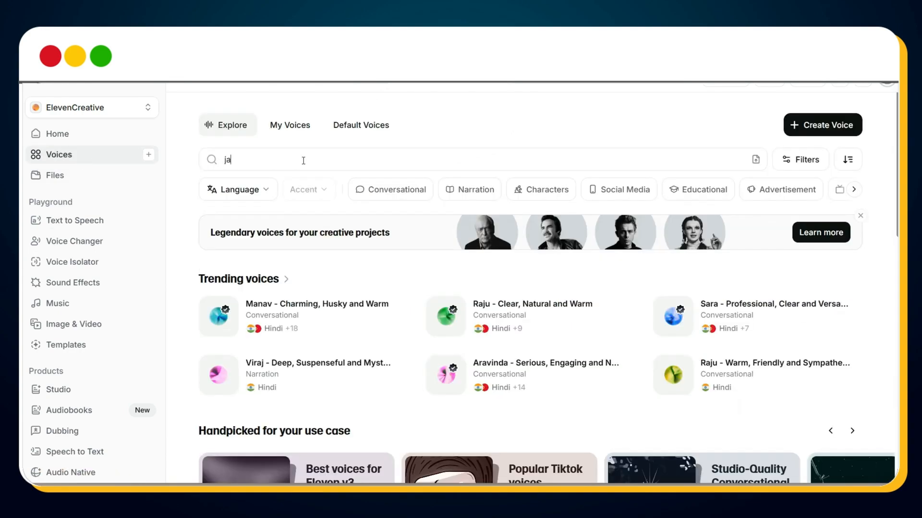
pyautogui.write('ke')
pyautogui.scroll(-4, 321, 298)
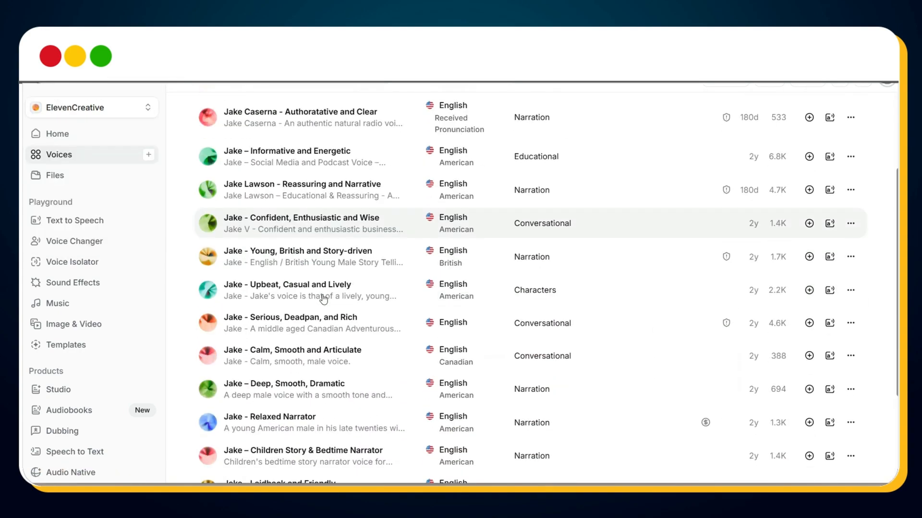
# Step: Preview the voice "Jake – Deep, Smooth, Dramatic" and add it to My Voices
pyautogui.moveTo(296, 393)
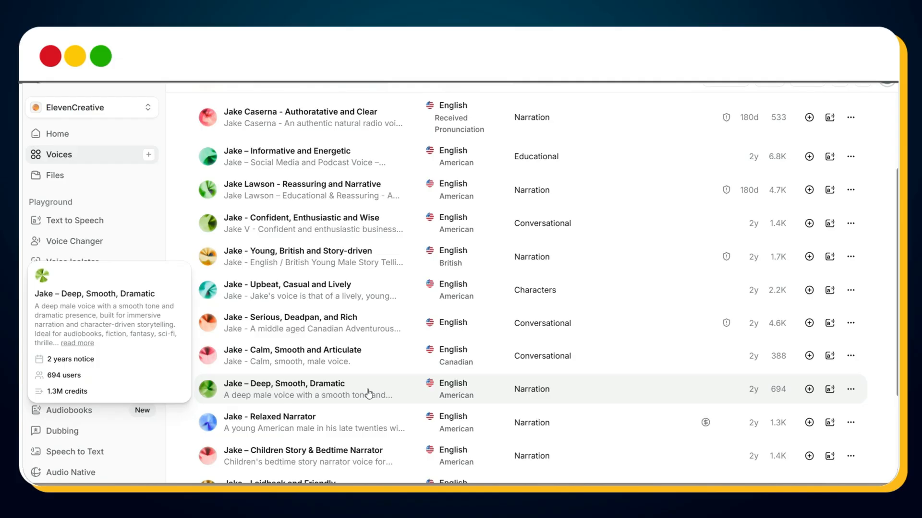
pyautogui.click(317, 391)
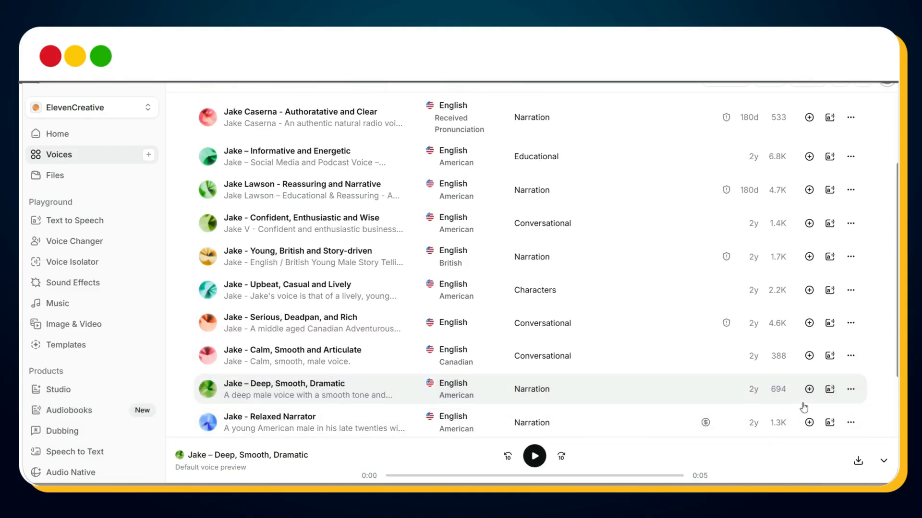
pyautogui.click(809, 390)
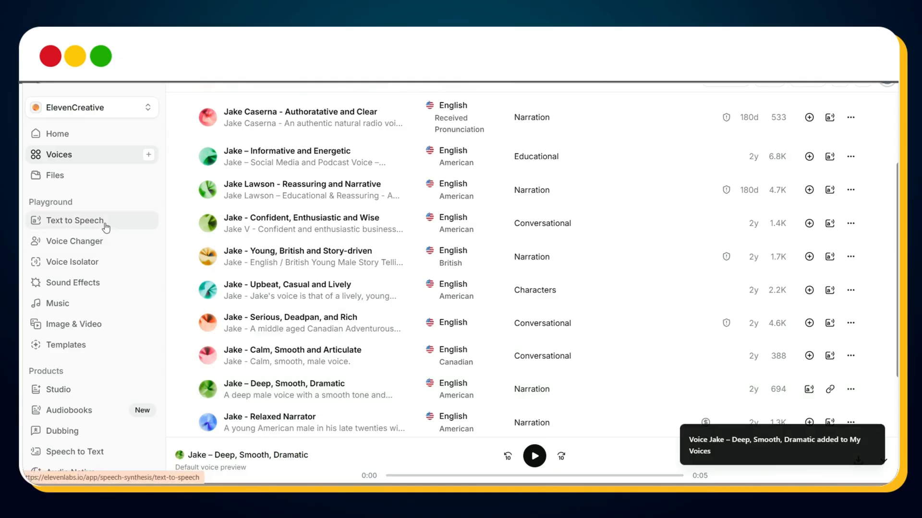
# Step: Set up Text to Speech with the Eleven v3 model and the "Jake – Deep, Smooth, Dramatic" voice
pyautogui.click(75, 220)
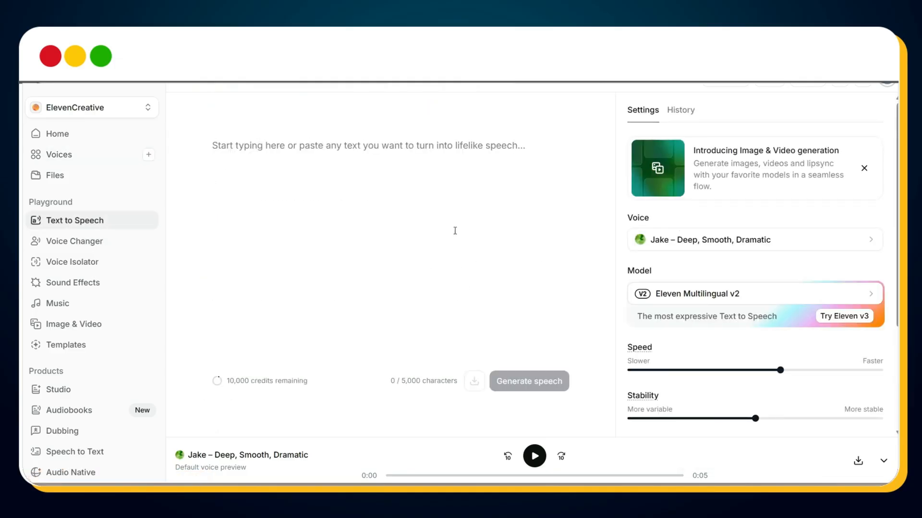
pyautogui.click(753, 298)
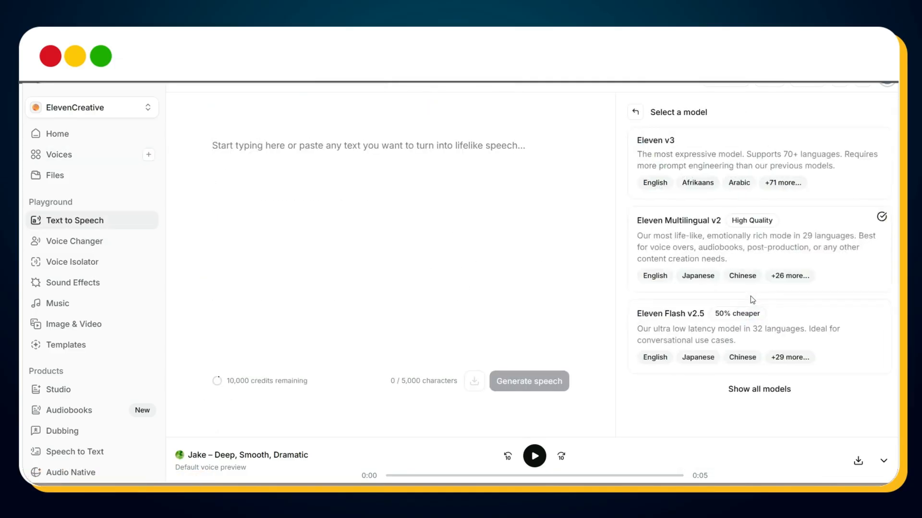
pyautogui.click(705, 153)
pyautogui.click(694, 231)
pyautogui.click(693, 229)
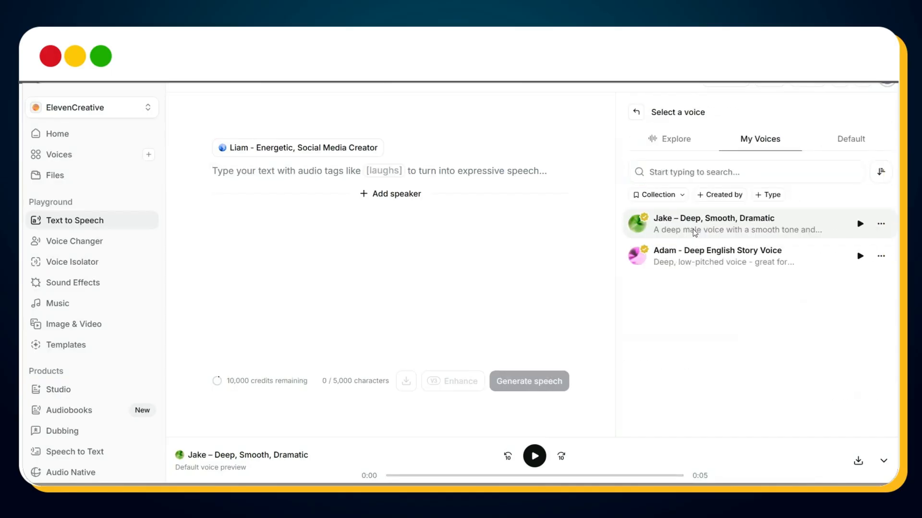
pyautogui.click(697, 231)
# Step: Paste the fourteen-scene narration script as the speech text and enhance it with emotion tags
pyautogui.click(310, 173)
pyautogui.hotkey('ctrl', 'v')
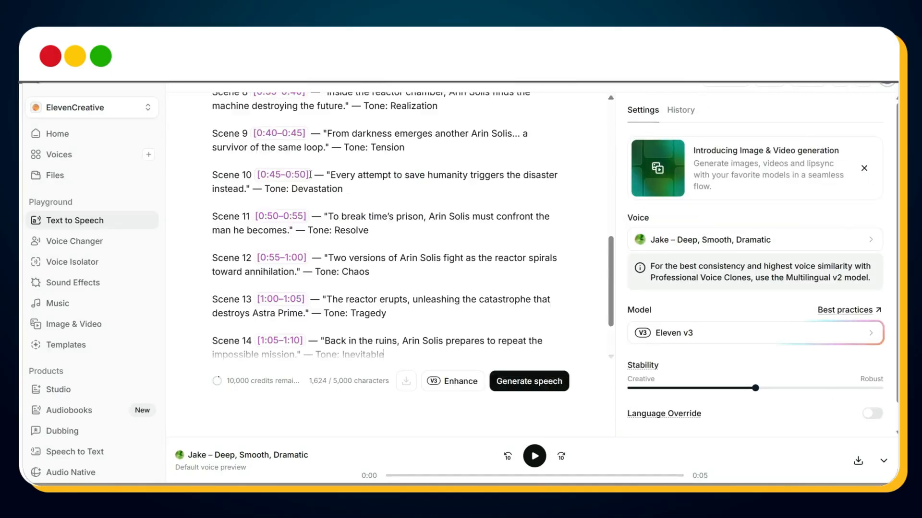
pyautogui.scroll(10, 394, 216)
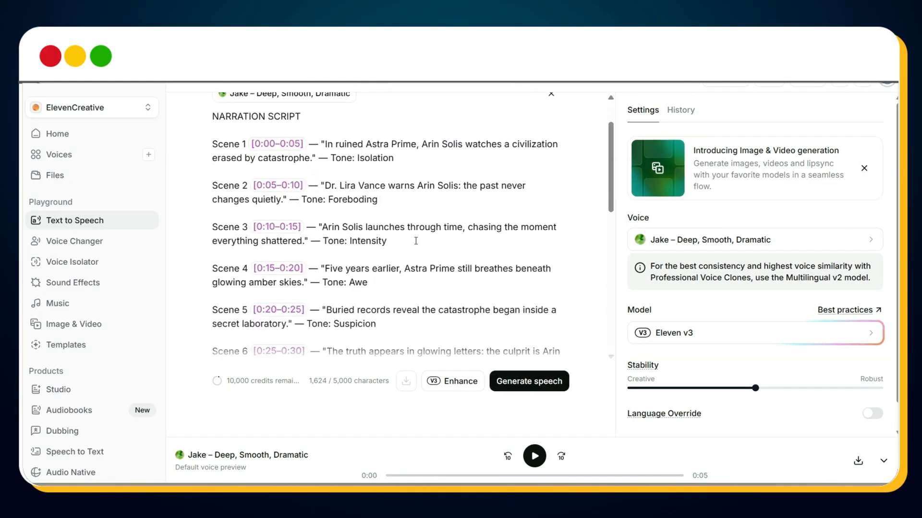
pyautogui.click(456, 381)
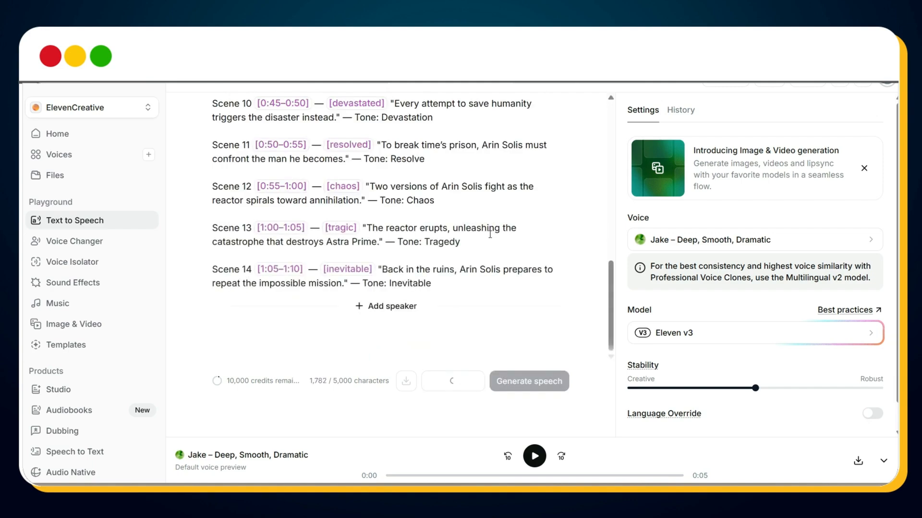
# Step: Delete the scene labels, timestamps and tone notes from the narration script, leaving only the emotion tags and quoted lines
pyautogui.scroll(6, 489, 234)
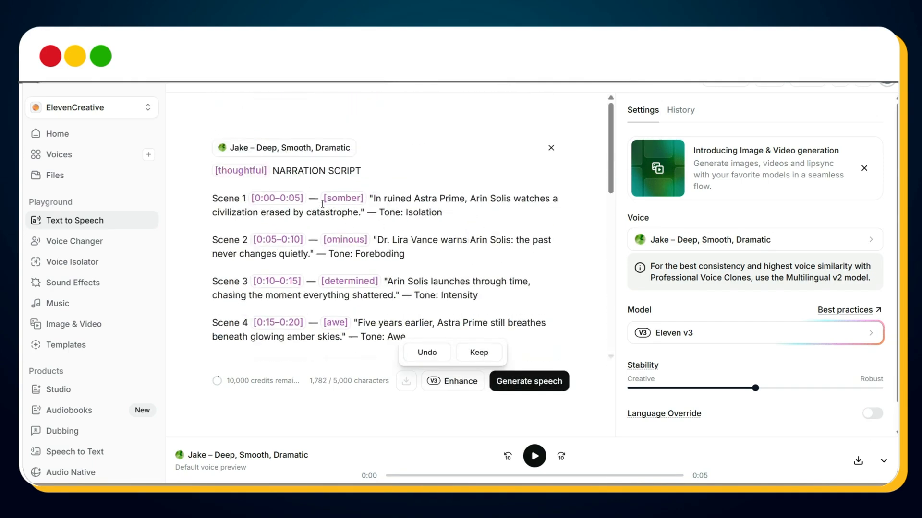
pyautogui.moveTo(322, 204); pyautogui.dragTo(218, 203)
pyautogui.press('BackSpace')
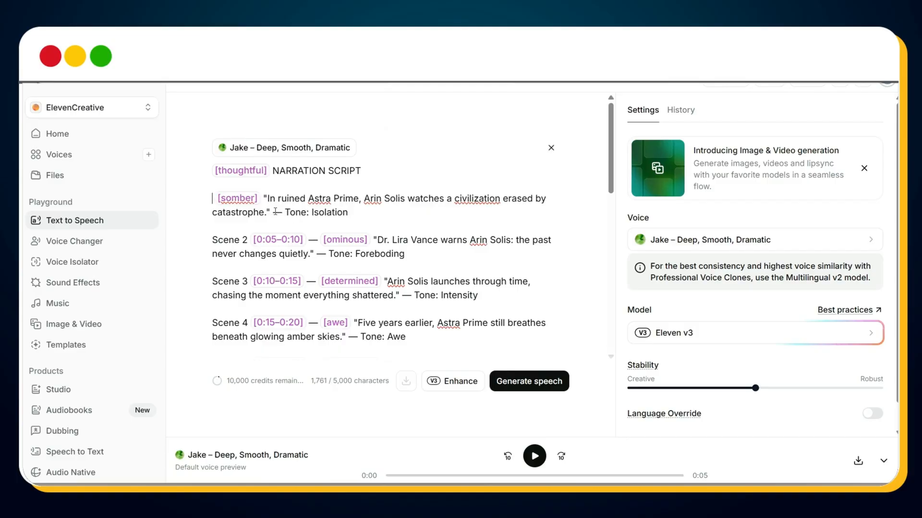
pyautogui.moveTo(273, 212); pyautogui.dragTo(271, 240)
pyautogui.press('BackSpace')
pyautogui.press('BackSpace')
pyautogui.moveTo(271, 240); pyautogui.dragTo(301, 240)
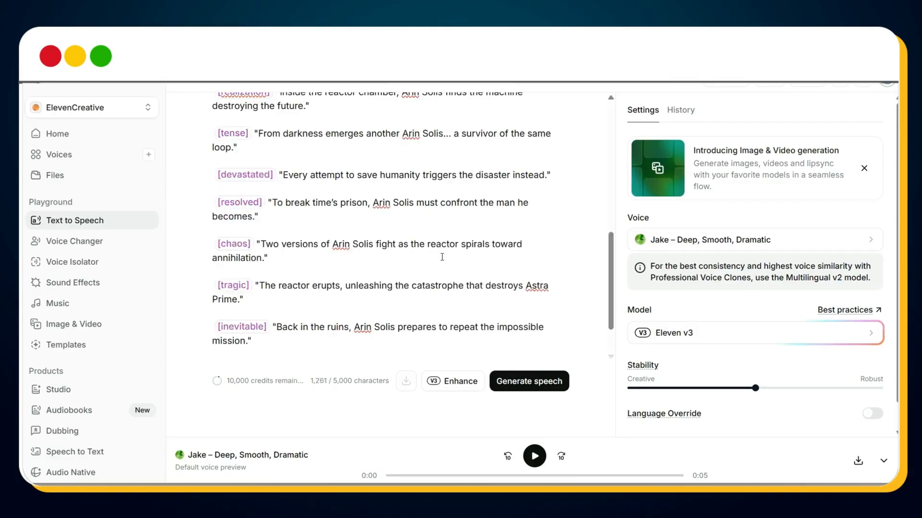
# Step: Generate the speech from the cleaned narration script with its emotion tags
pyautogui.scroll(-2, 442, 257)
pyautogui.click(532, 379)
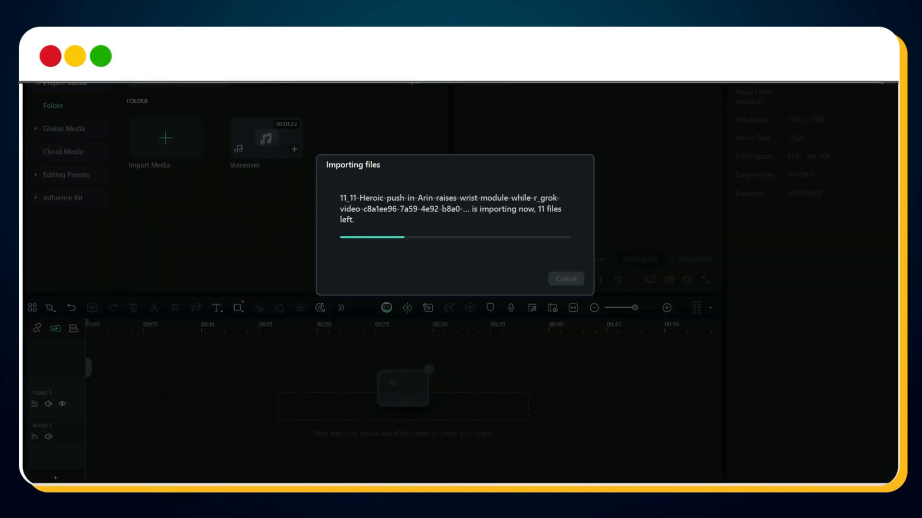
# Step: In Filmora, place the fourteen scene clips in order on the video track and the Voiceover file on the audio track
pyautogui.scroll(-5, 420, 196)
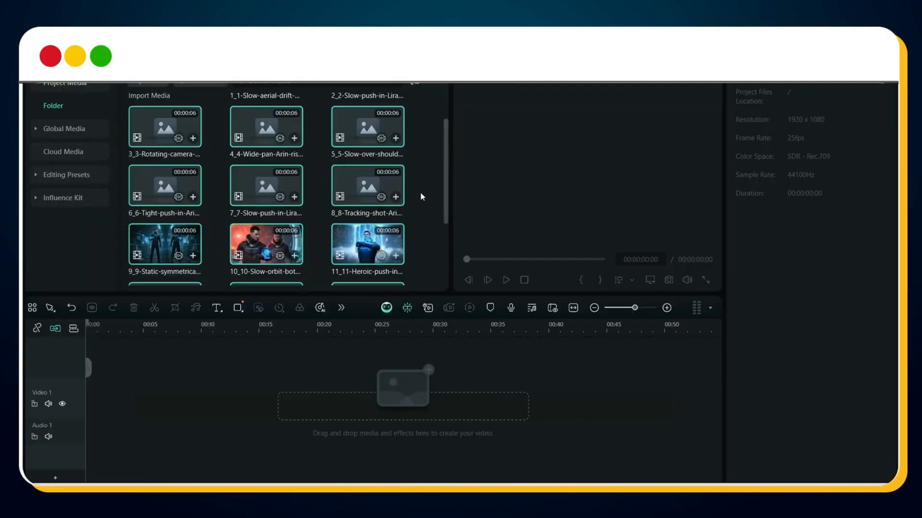
pyautogui.moveTo(167, 286); pyautogui.dragTo(210, 408)
pyautogui.scroll(5, 285, 233)
pyautogui.click(266, 135)
pyautogui.scroll(-5, 324, 236)
pyautogui.keyDown('shift'); pyautogui.click(368, 192); pyautogui.keyUp('shift')
pyautogui.moveTo(368, 192); pyautogui.dragTo(103, 398)
pyautogui.click(508, 270)
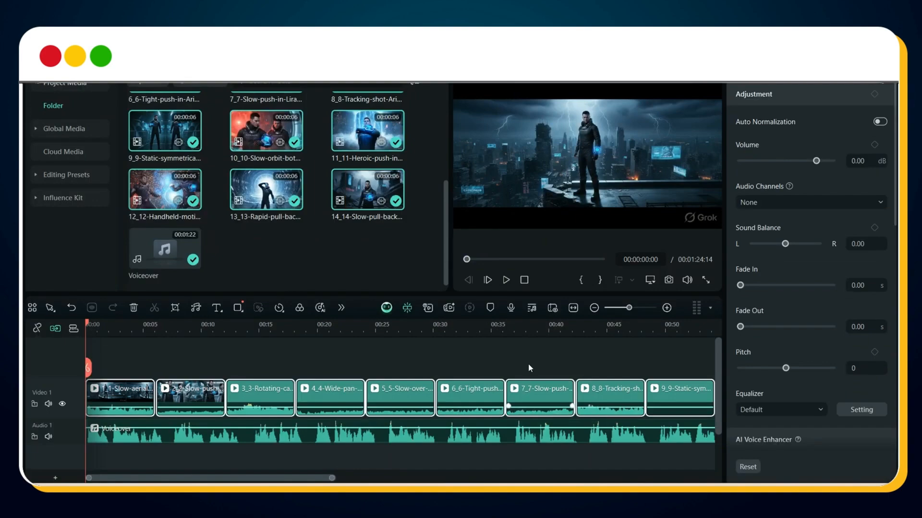
# Step: Slow the first clip, the aerial drift shot, to a speed of 0.80 to match it to the voiceover
pyautogui.press('space')
pyautogui.press('space')
pyautogui.click(126, 397)
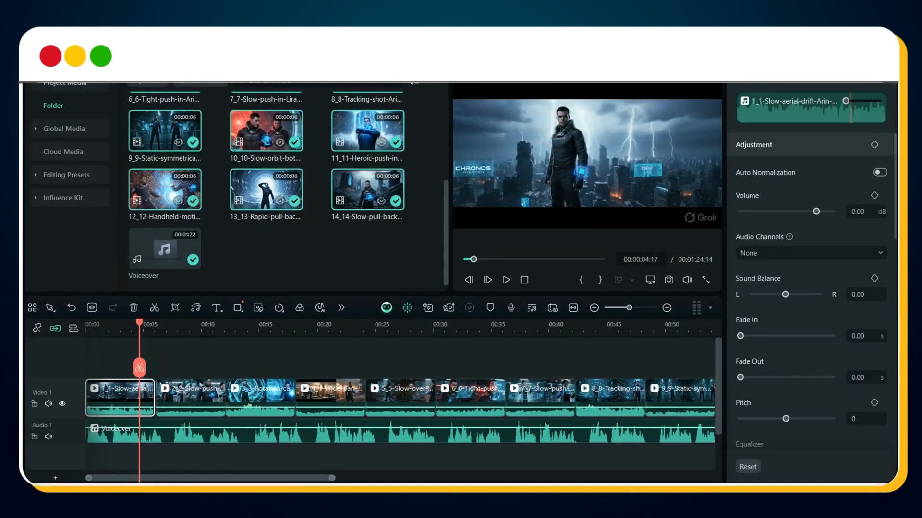
pyautogui.click(839, 53)
pyautogui.click(859, 106)
pyautogui.write('0.8')
pyautogui.click(170, 327)
pyautogui.press('space')
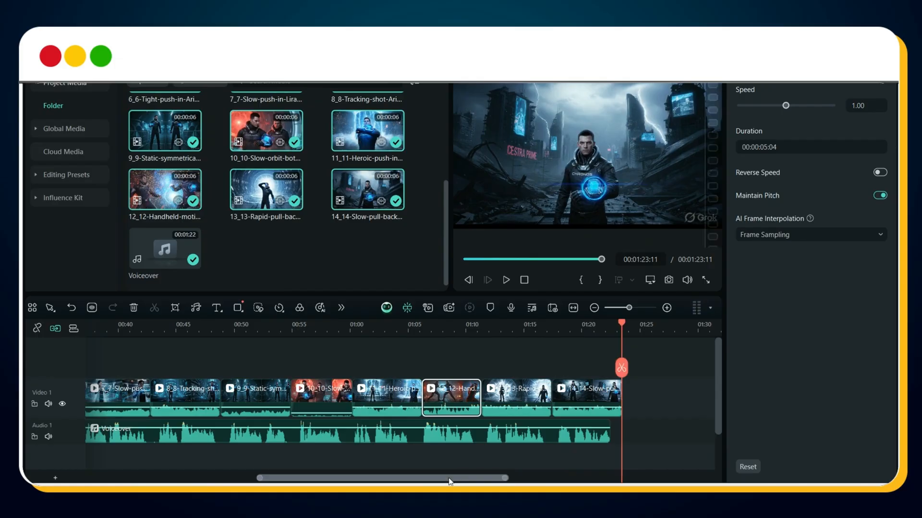
pyautogui.moveTo(451, 478); pyautogui.dragTo(195, 482)
pyautogui.click(143, 405)
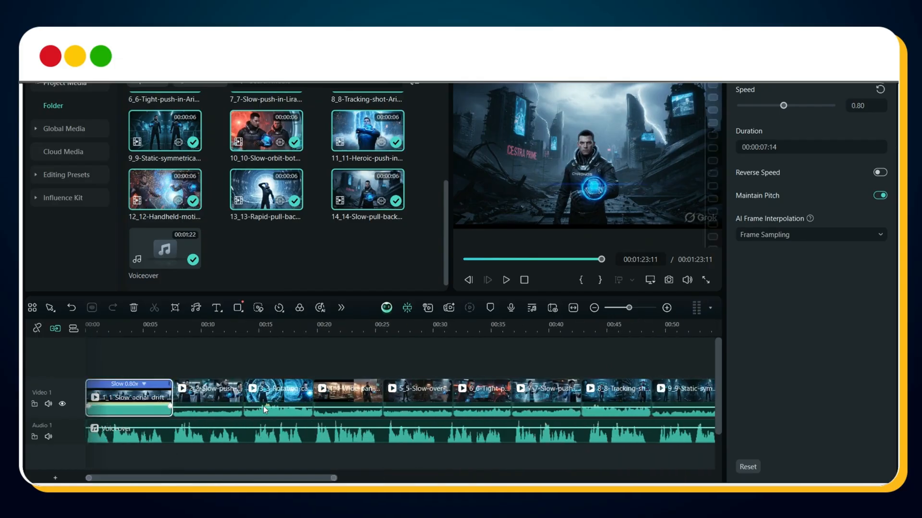
pyautogui.click(116, 333)
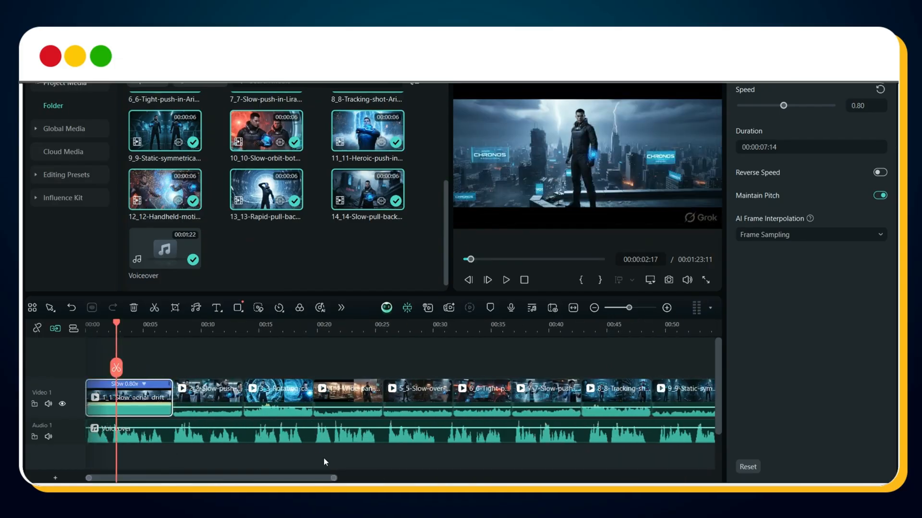
# Step: Select all the video clips on the timeline and set their scale to 125%
pyautogui.moveTo(323, 478); pyautogui.dragTo(578, 478)
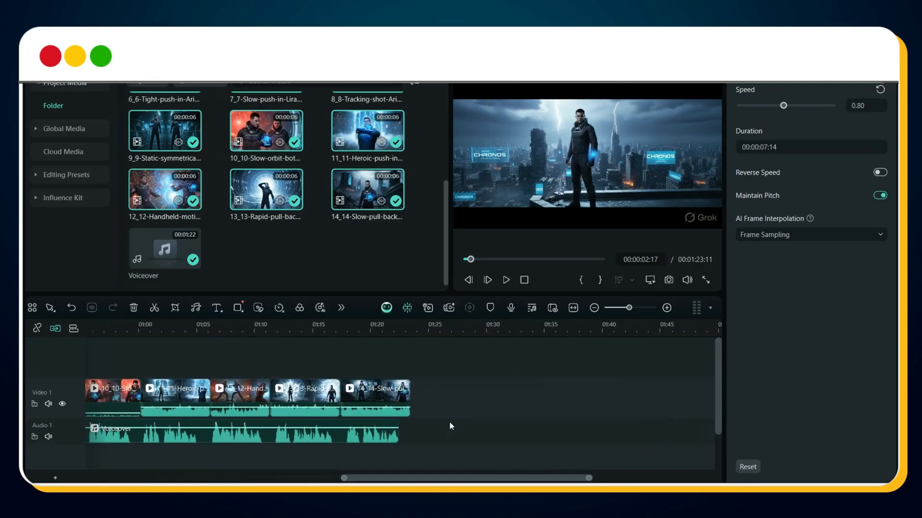
pyautogui.hotkey('ctrl', 'a')
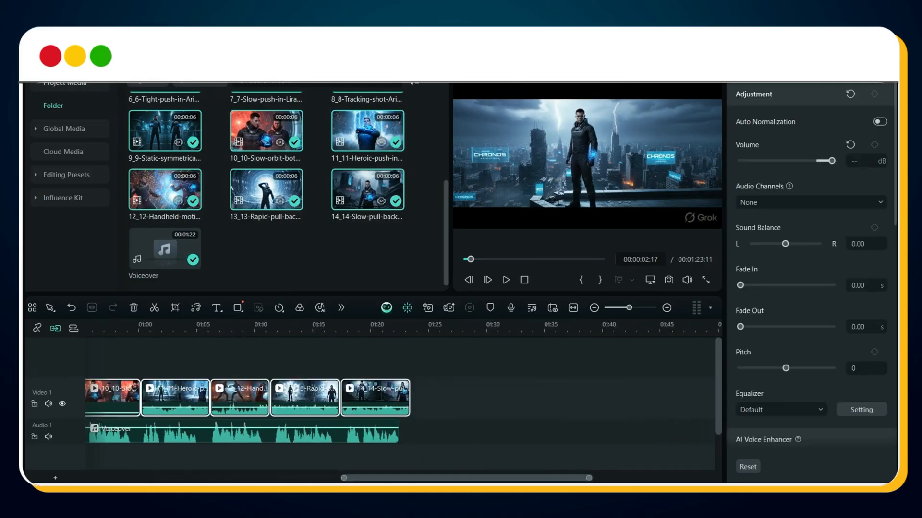
pyautogui.write('120')
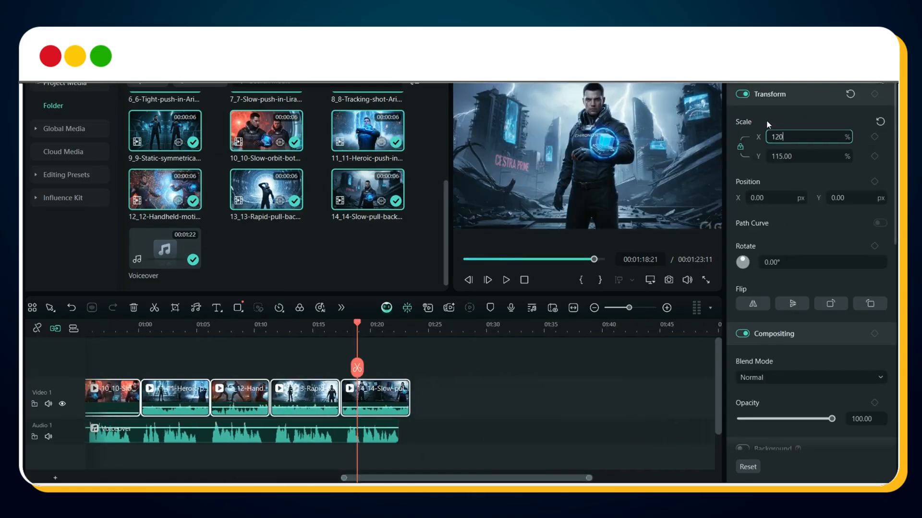
pyautogui.press('Return')
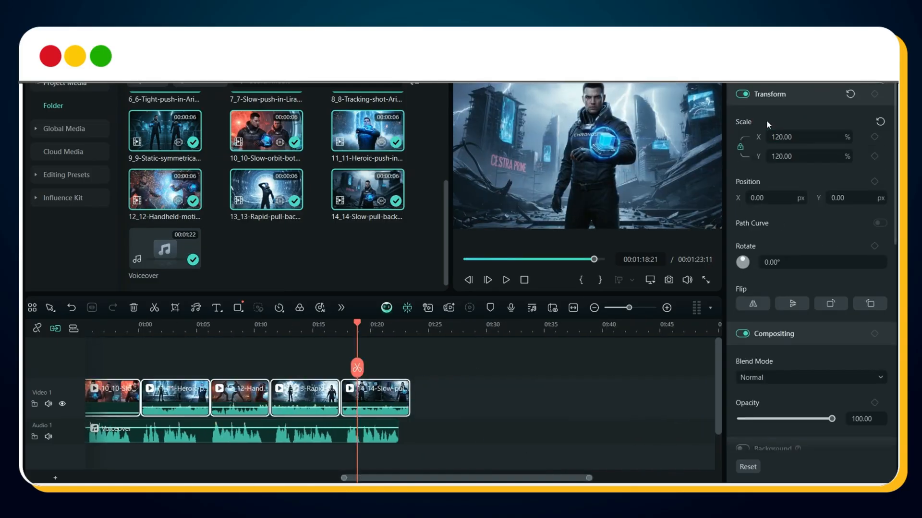
pyautogui.click(774, 137)
pyautogui.write('125')
pyautogui.press('Return')
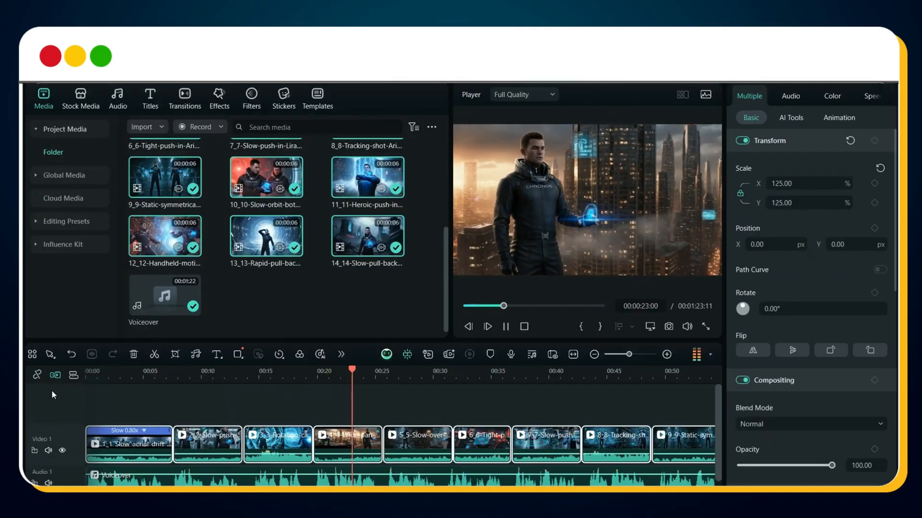
# Step: Search the transitions for "glitch", place Glitch Blocks between the first and second clips, and open its duration for editing
pyautogui.click(185, 98)
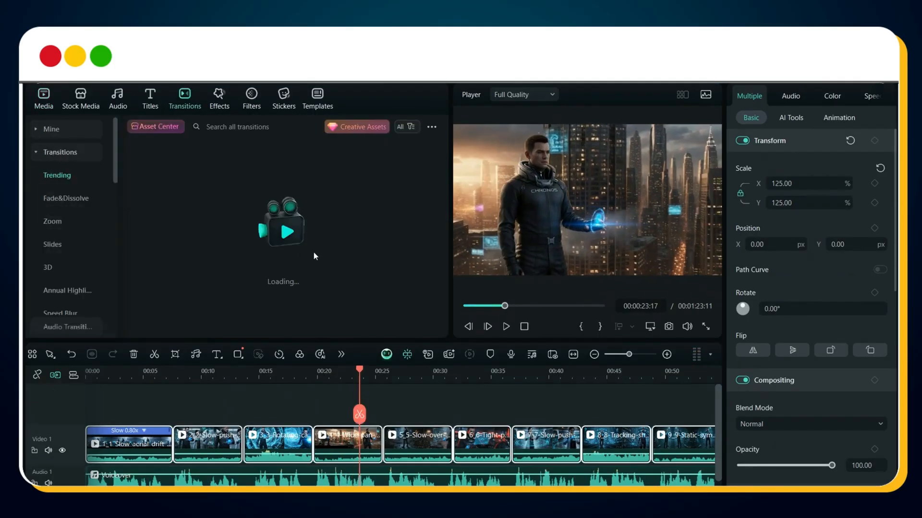
pyautogui.click(288, 127)
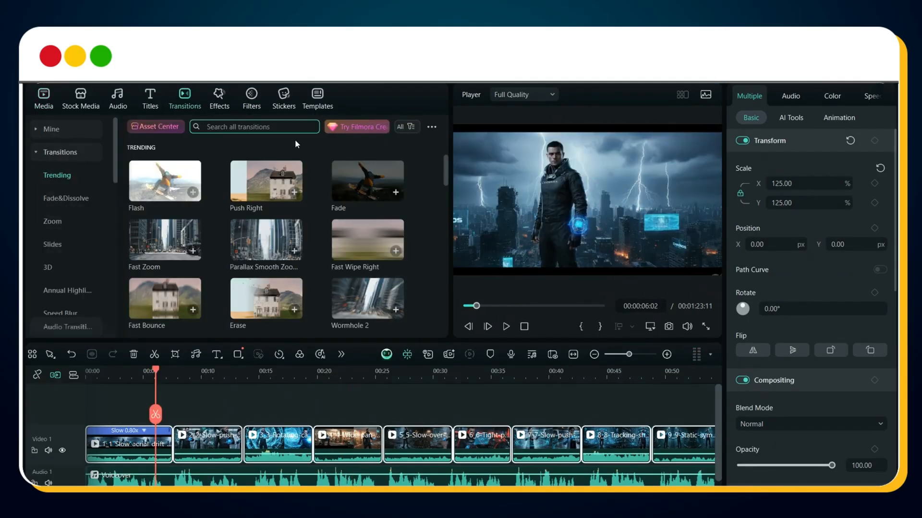
pyautogui.write('glitch')
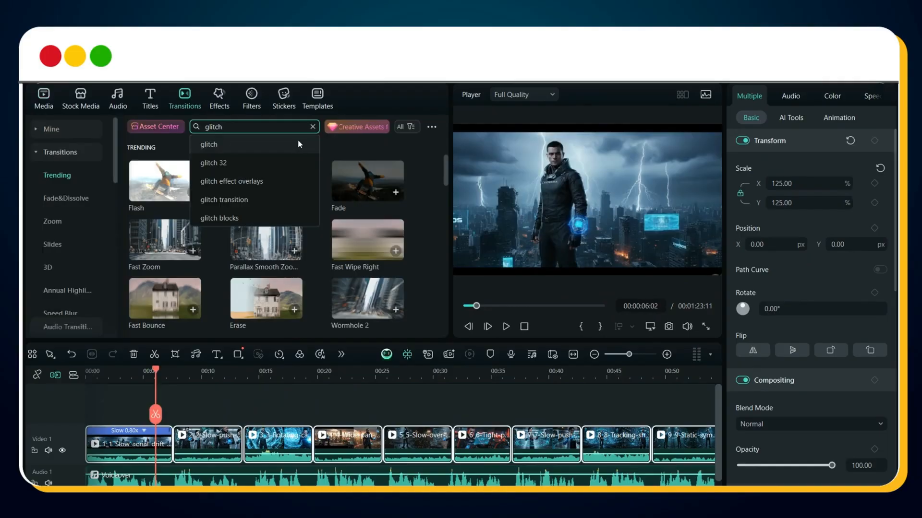
pyautogui.click(295, 142)
pyautogui.moveTo(165, 183); pyautogui.dragTo(174, 448)
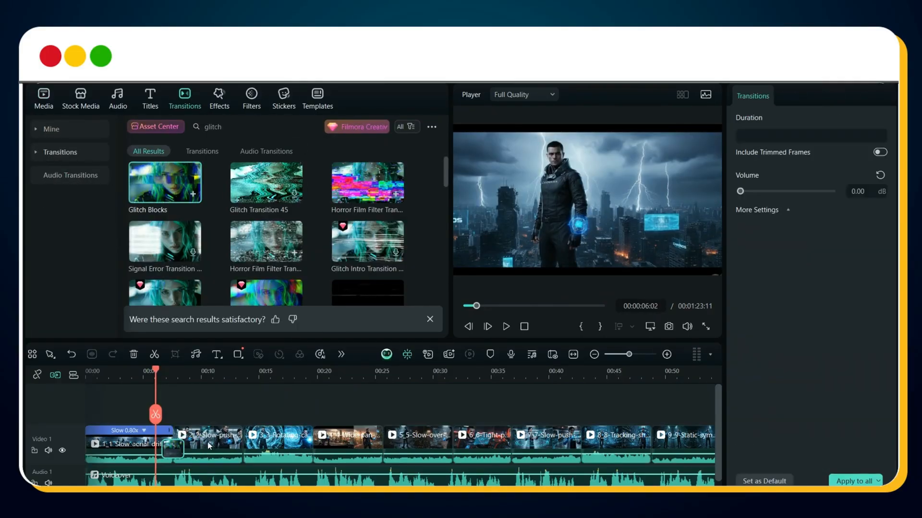
pyautogui.click(761, 139)
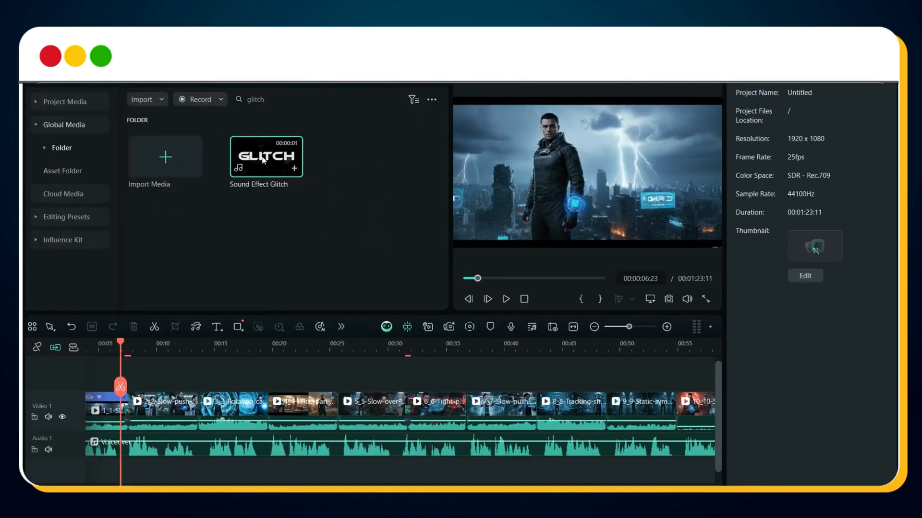
# Step: Place the Sound Effect Glitch audio on a second audio track beneath the first transition and play it back
pyautogui.moveTo(171, 405); pyautogui.dragTo(124, 469)
pyautogui.press('space')
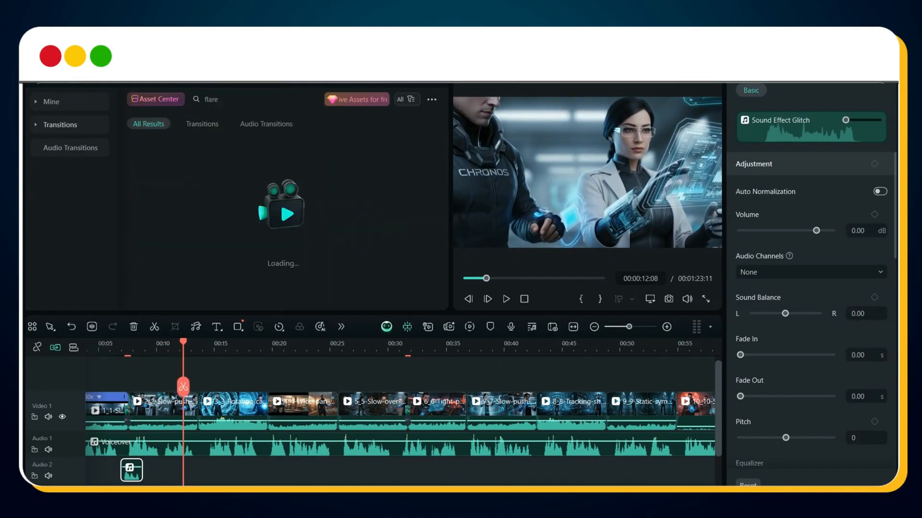
# Step: Add the first Light Leaks transition from the "flare" results between the second and third clips with a duration of 00:00:00:13
pyautogui.moveTo(177, 161); pyautogui.dragTo(201, 417)
pyautogui.click(769, 110)
pyautogui.press('Return')
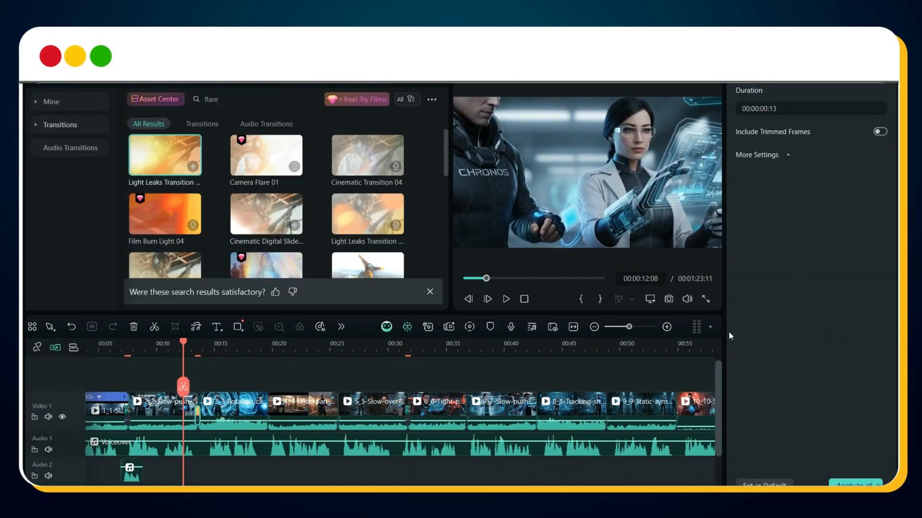
pyautogui.press('space')
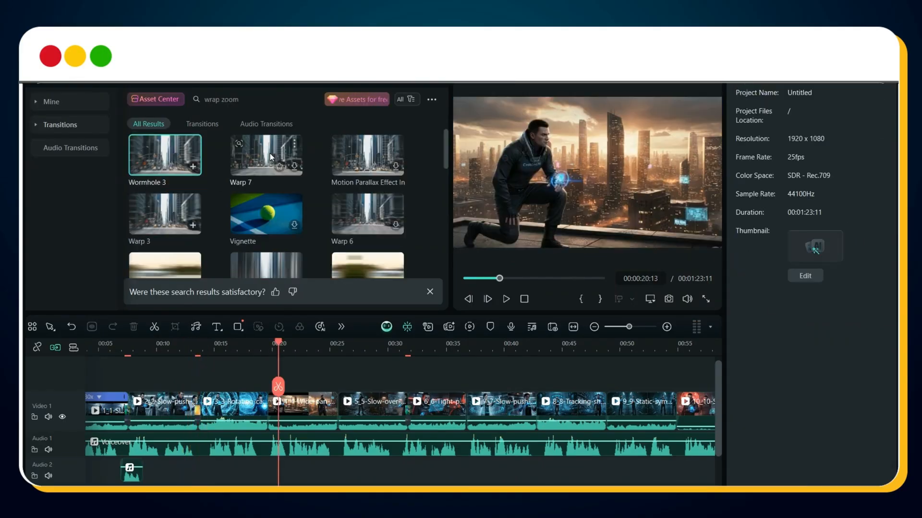
# Step: Add the Warp 7 transition between the third and fourth clips and play it back
pyautogui.moveTo(270, 154); pyautogui.dragTo(264, 414)
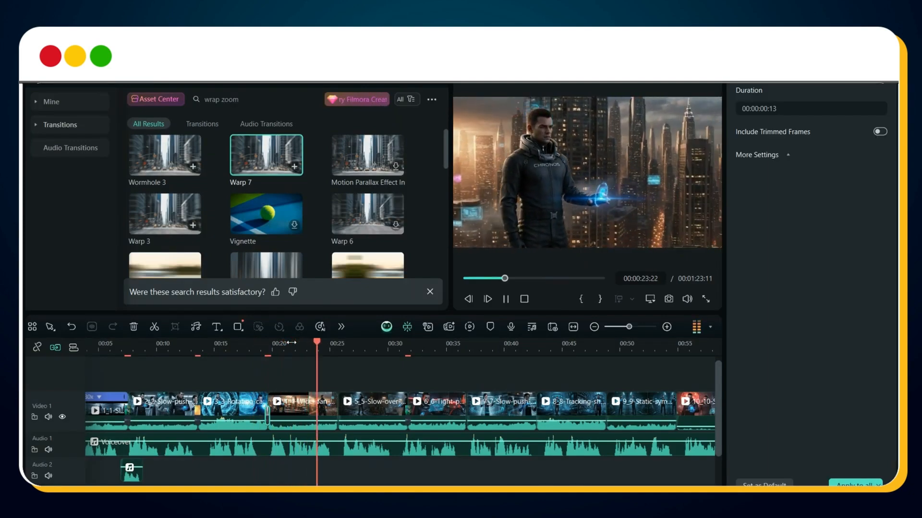
pyautogui.press('space')
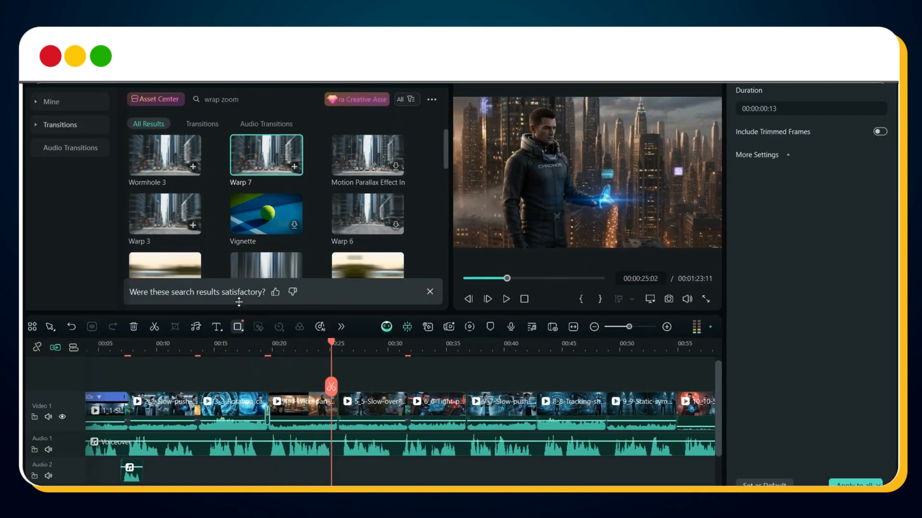
pyautogui.click(240, 99)
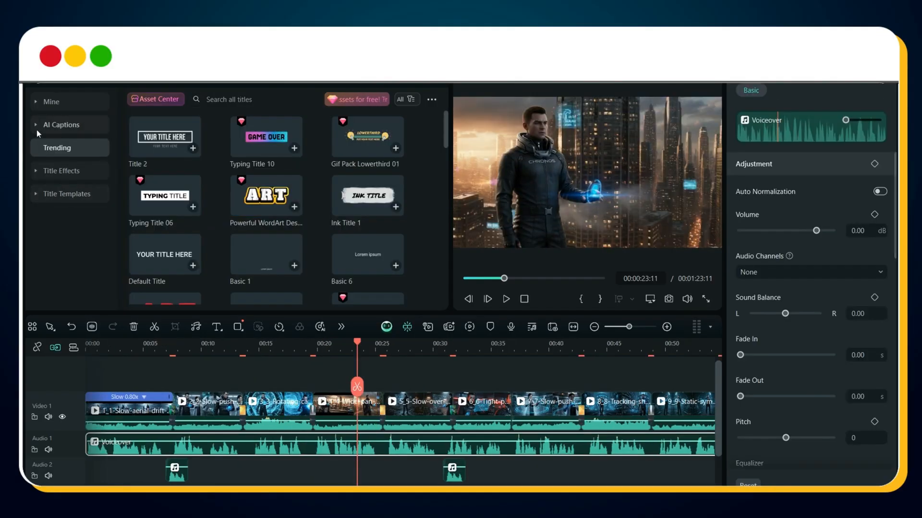
# Step: Create dynamic AI captions for the Voiceover audio
pyautogui.click(37, 128)
pyautogui.click(61, 193)
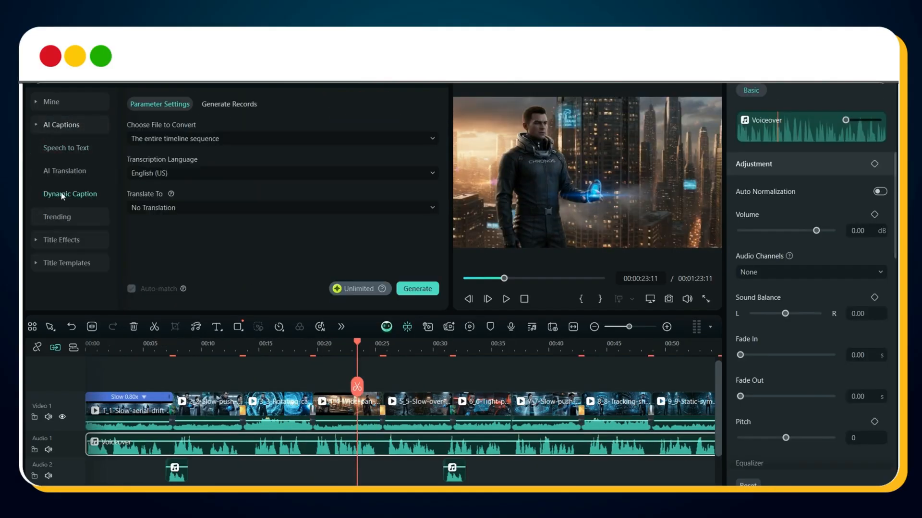
pyautogui.click(195, 139)
pyautogui.click(195, 216)
pyautogui.click(319, 208)
pyautogui.click(319, 208)
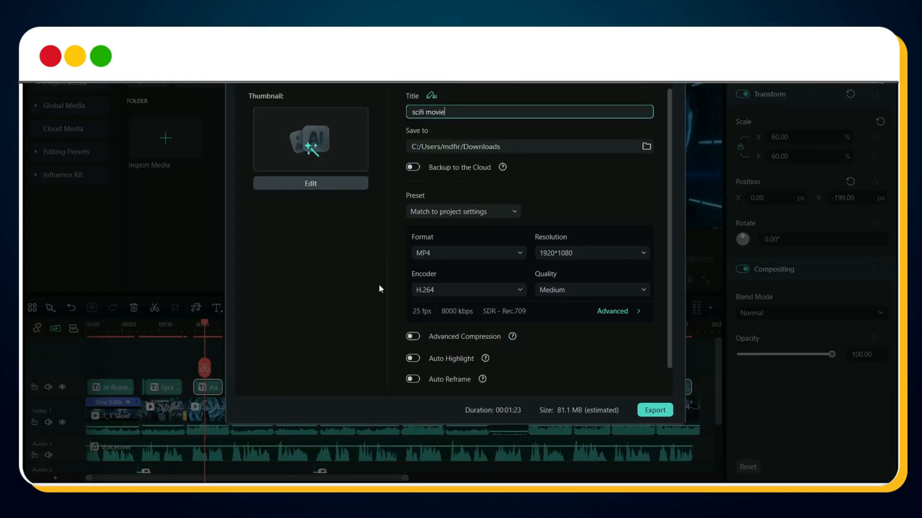
# Step: Export the film as an MP4 titled "scifi movie" at 1920*1080 with the H.264 encoder and medium quality
pyautogui.click(655, 410)
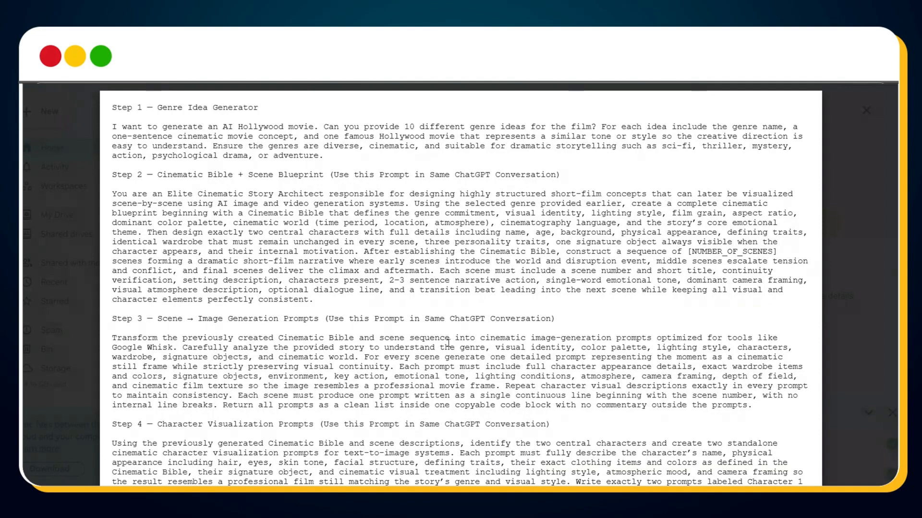
pyautogui.scroll(-5, 448, 344)
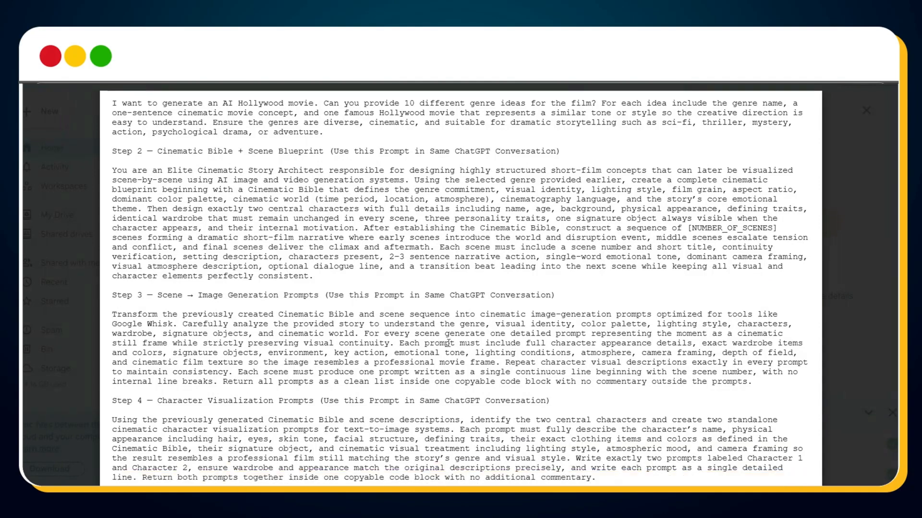
pyautogui.scroll(-10, 448, 342)
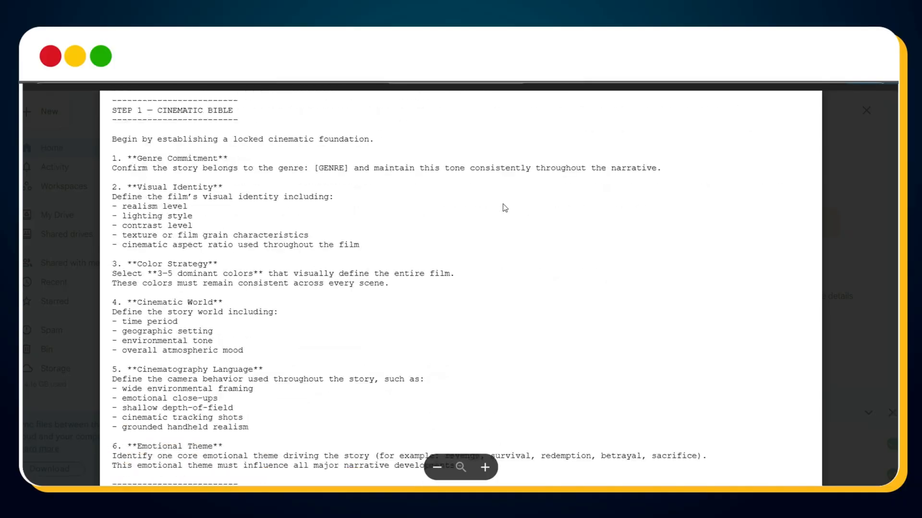
pyautogui.scroll(-3, 505, 208)
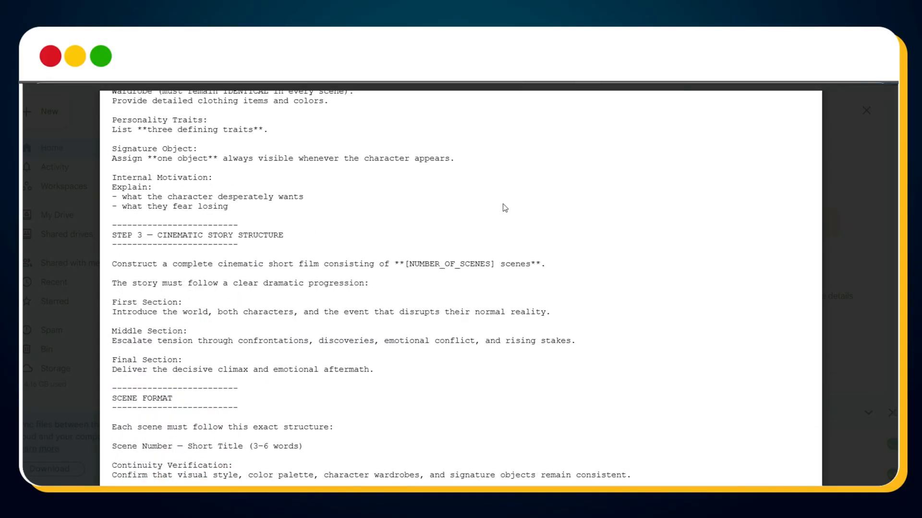